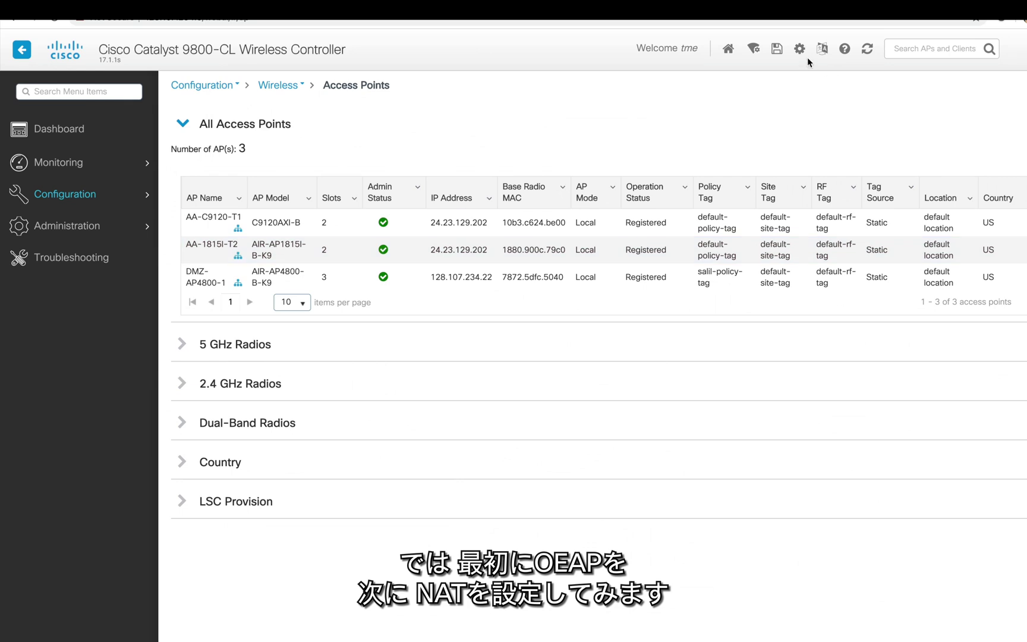
Choose the Advanced setup type and start the wireless setup flow
left_click(754, 50)
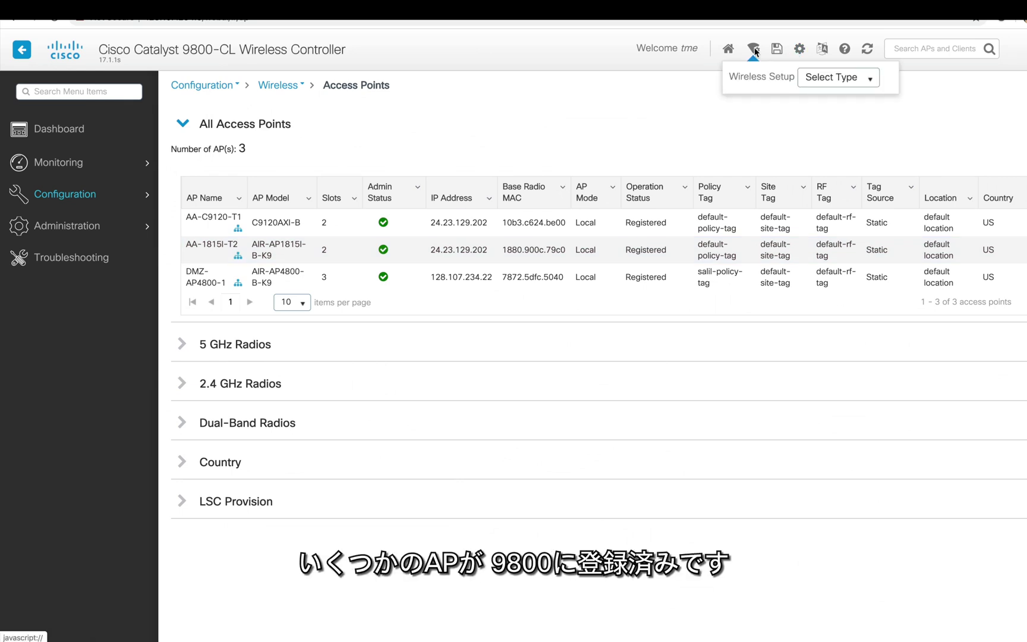
left_click(808, 80)
left_click(814, 134)
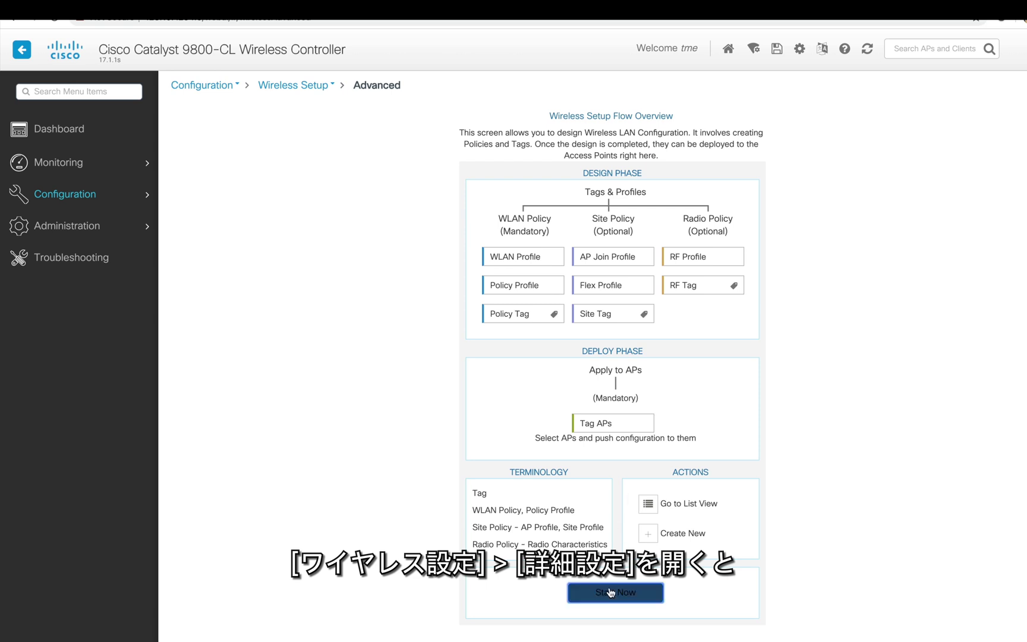
left_click(611, 592)
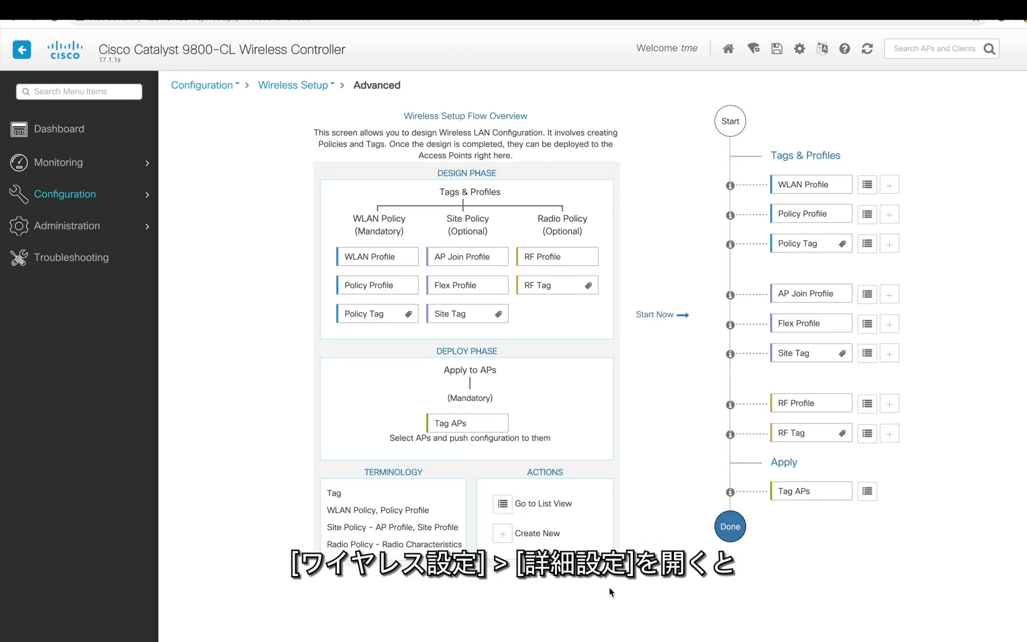
Show the WLAN profile list at 50 per page and select AA-Employee
left_click(867, 184)
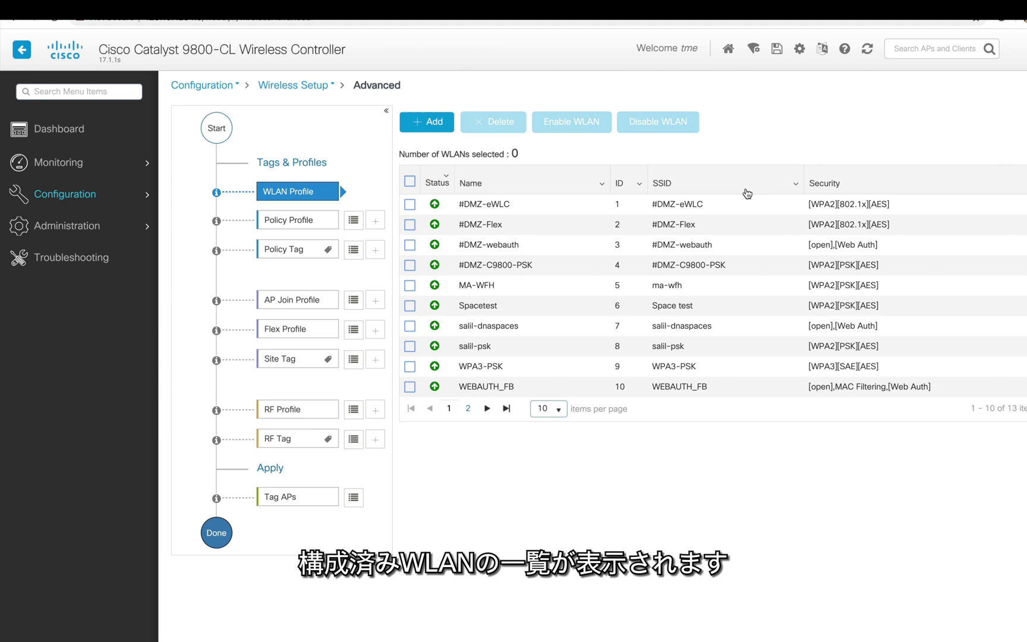
scroll(474, 371, "down", 1)
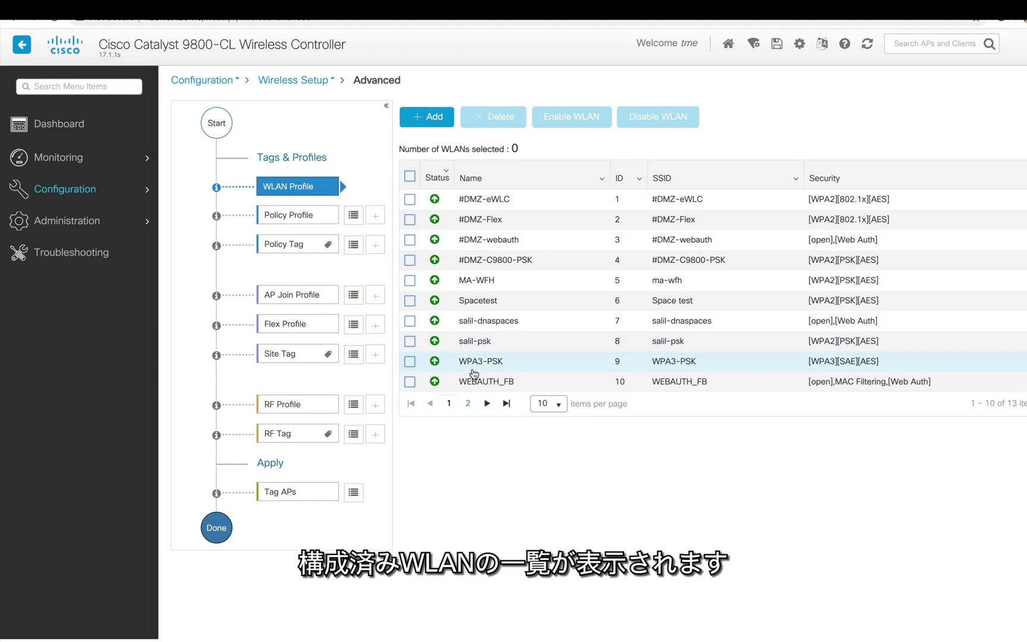
scroll(473, 373, "up", 1)
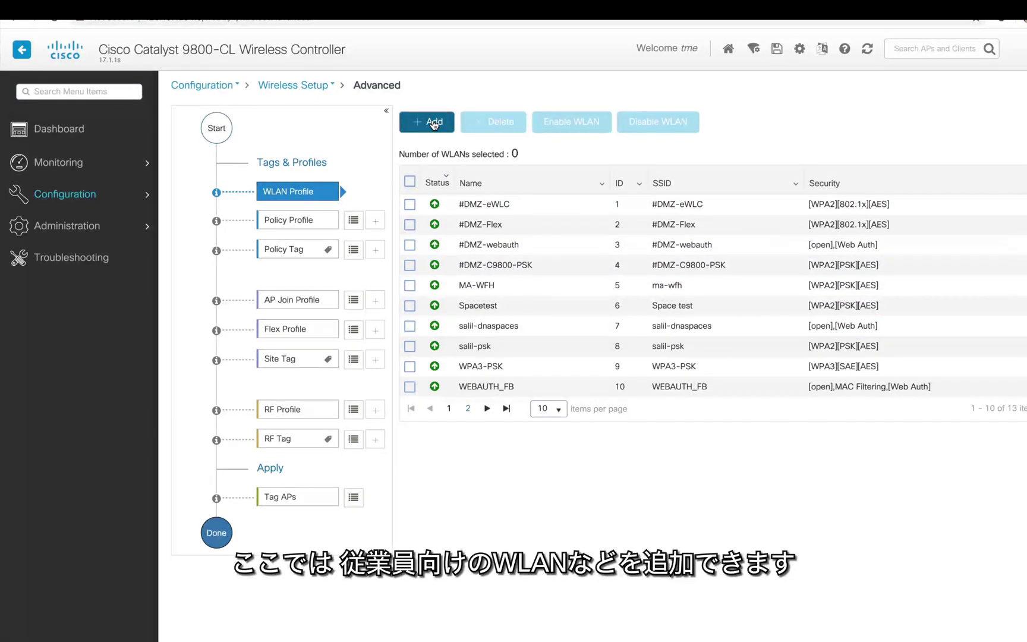
left_click(550, 408)
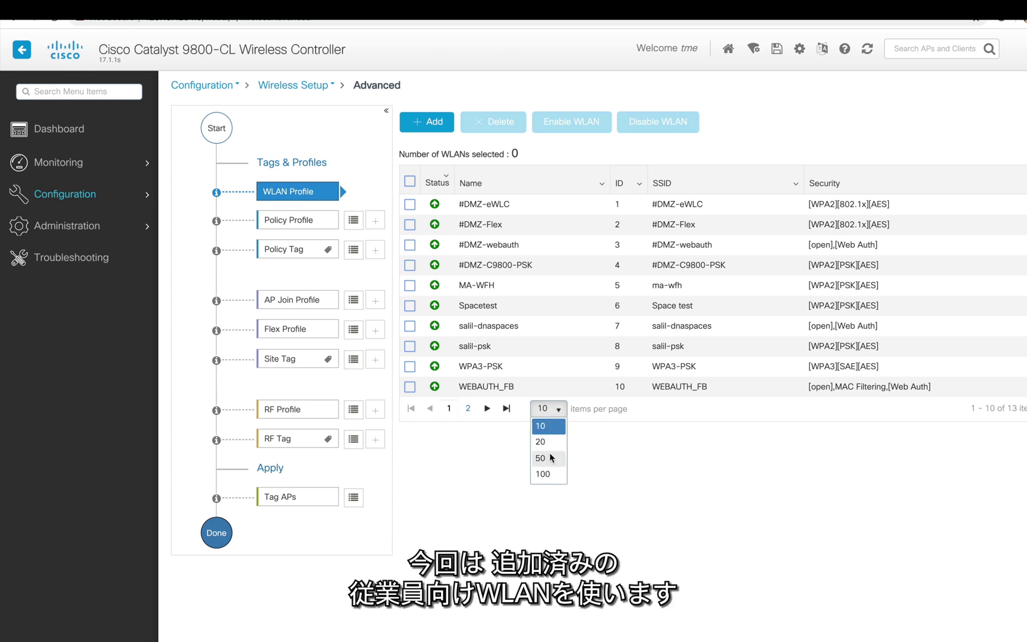
left_click(551, 458)
left_click(475, 448)
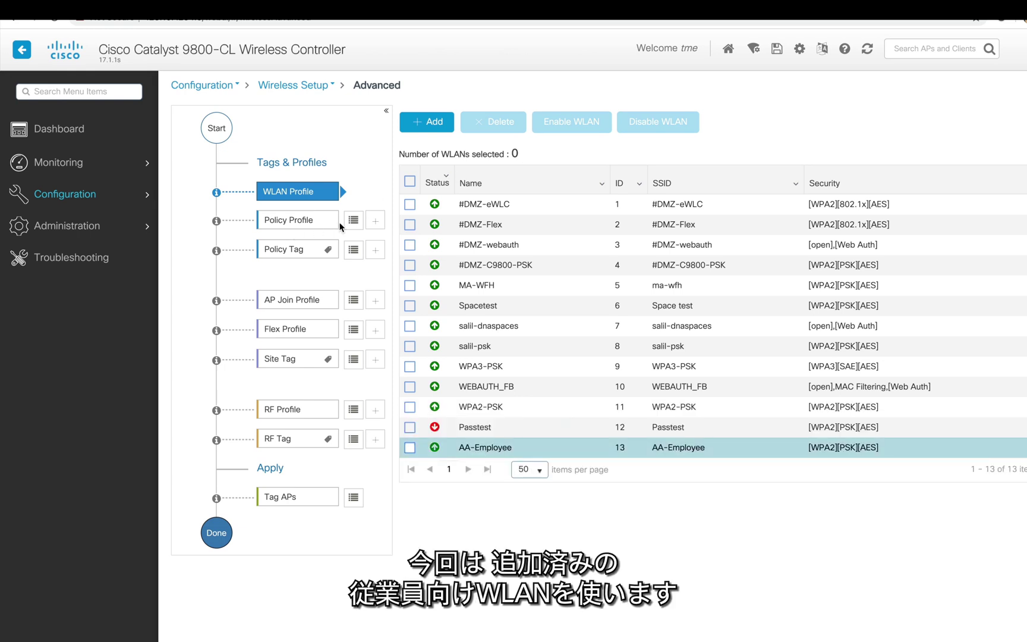
Add policy profile OEAP-PP1 with status enabled, set its access-policy VLAN, and apply it
left_click(354, 223)
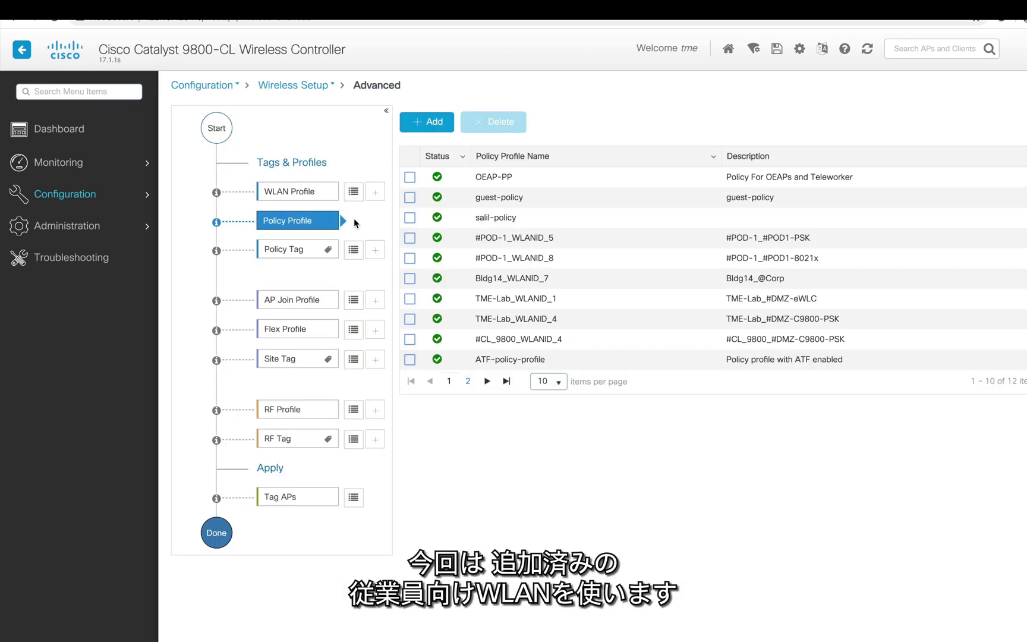
left_click(432, 122)
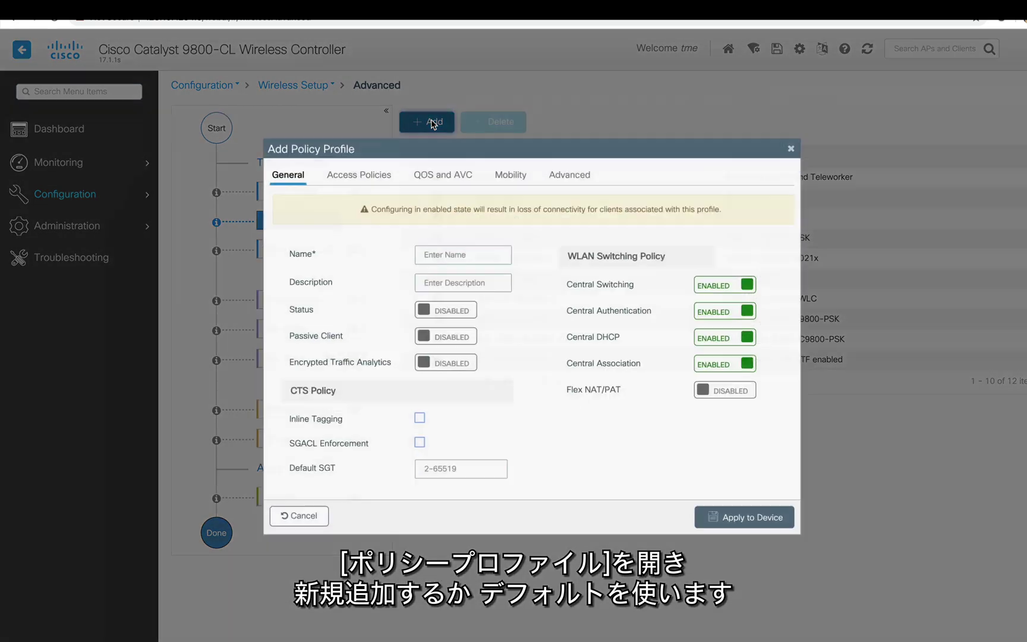
left_click(473, 248)
type("OEAP-PP1")
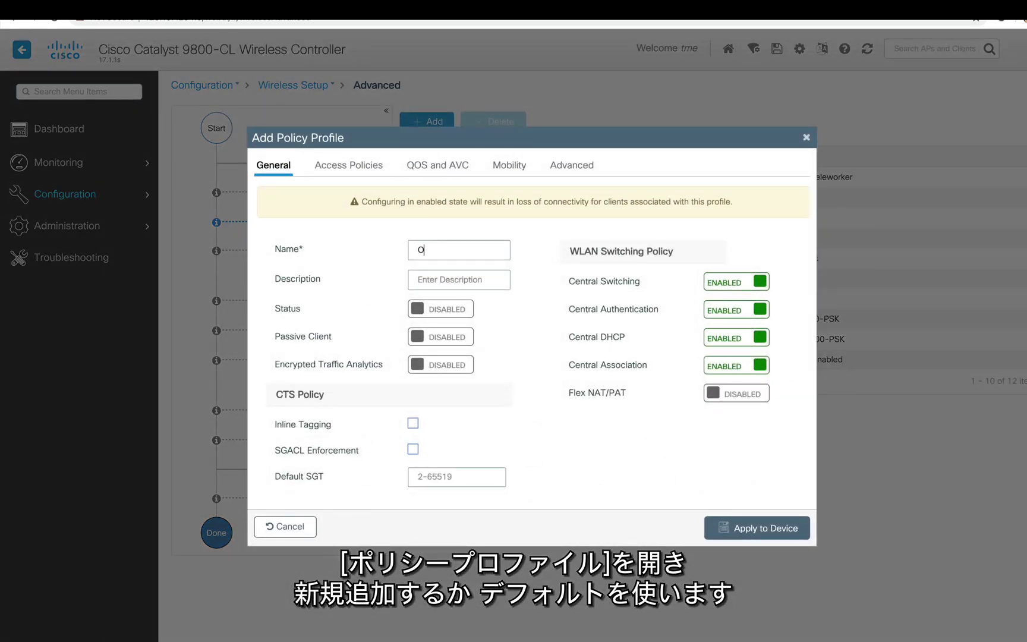
left_click(437, 311)
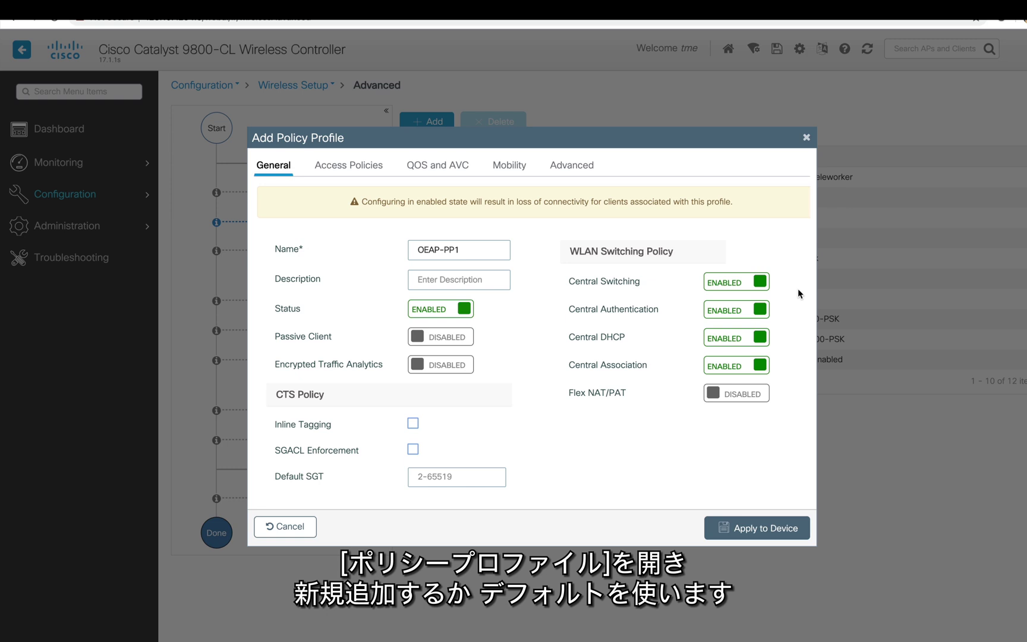
left_click(370, 166)
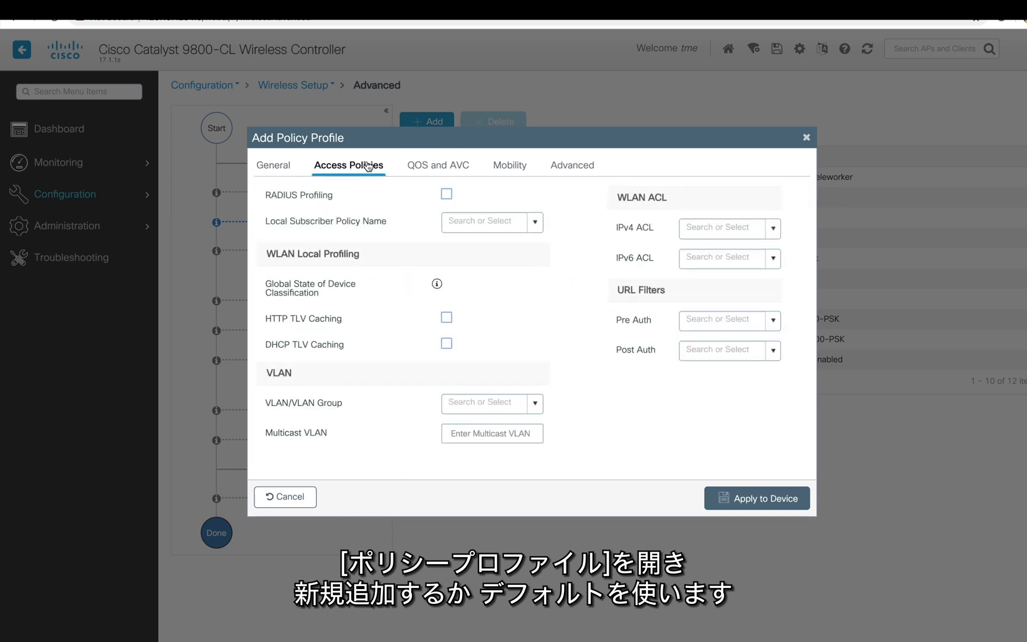
left_click(536, 403)
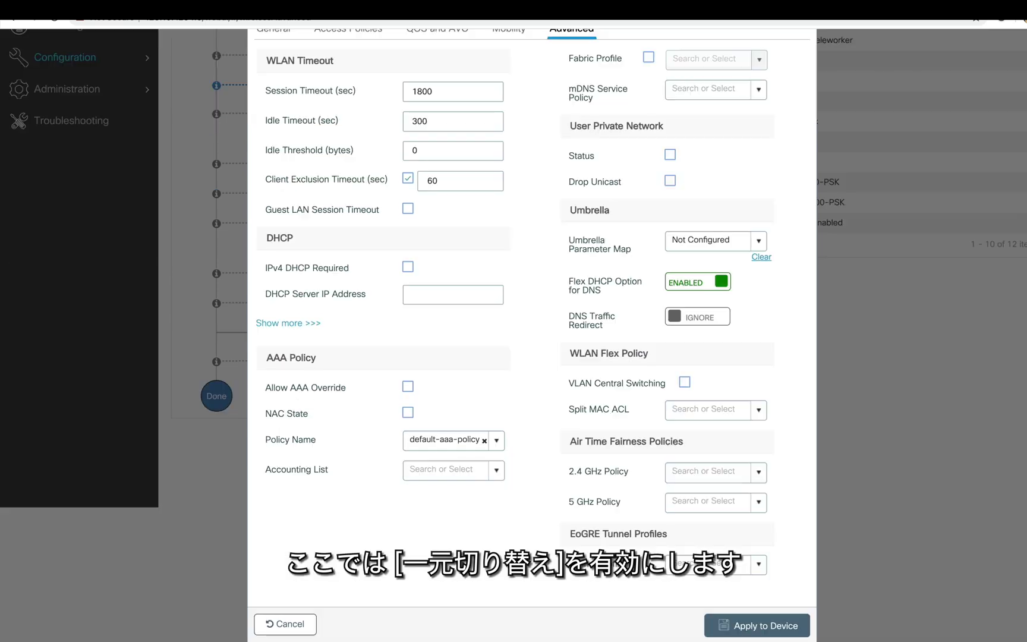
left_click(752, 628)
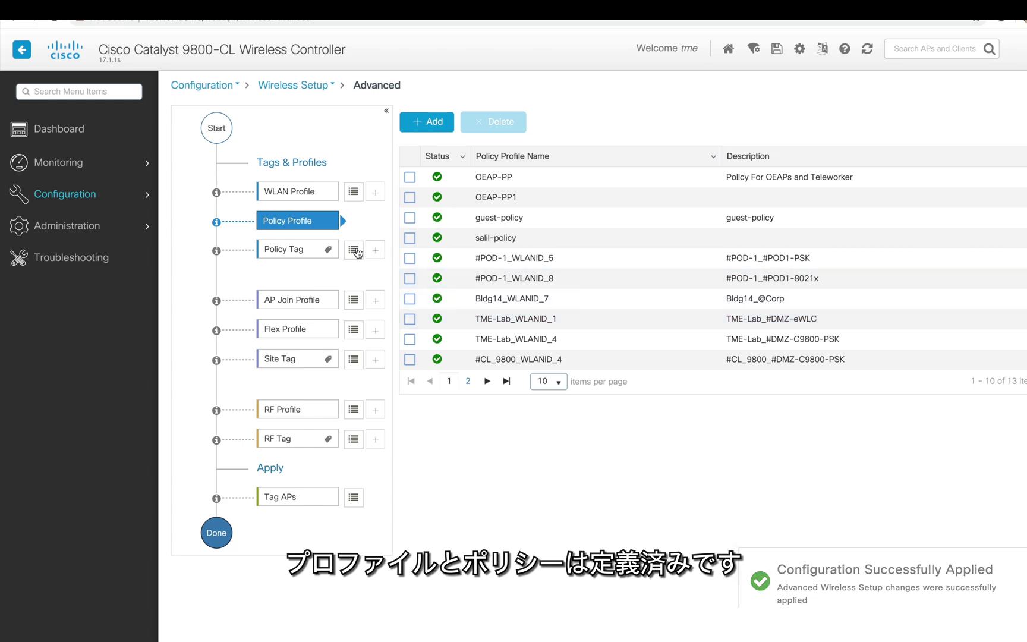
Add policy tag OEAP-PolicyTag with description 'Teleworker Policy Tag'
left_click(355, 249)
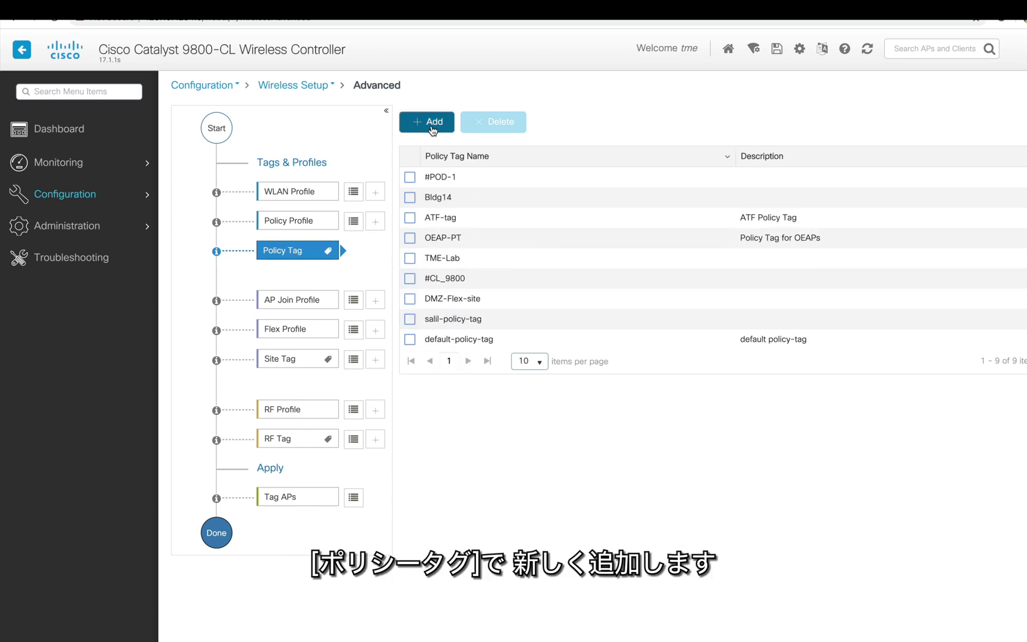
left_click(432, 124)
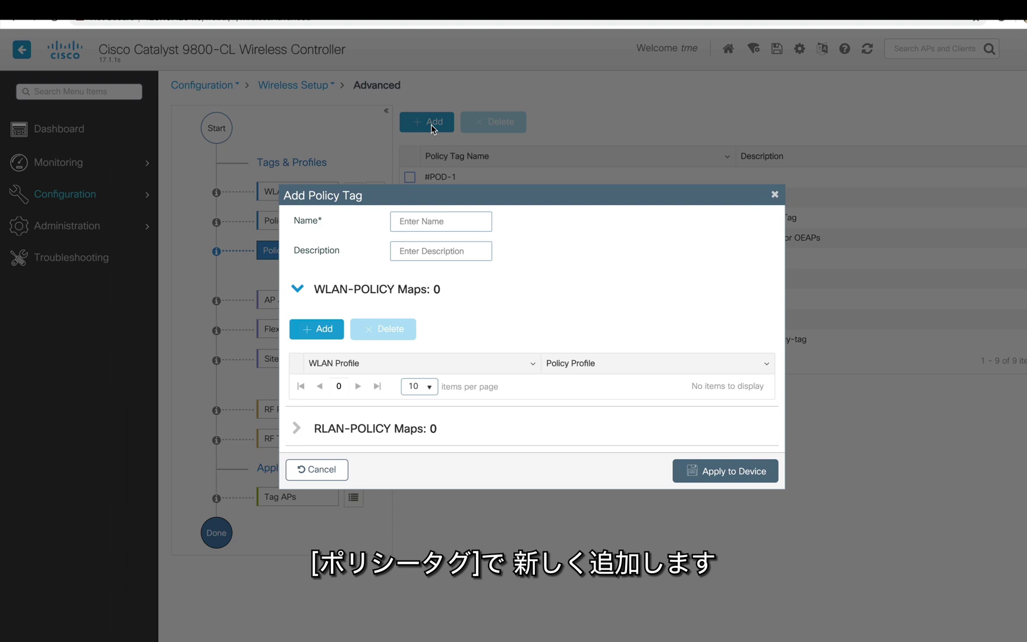
left_click(412, 220)
type("OEAP-PolicyTag")
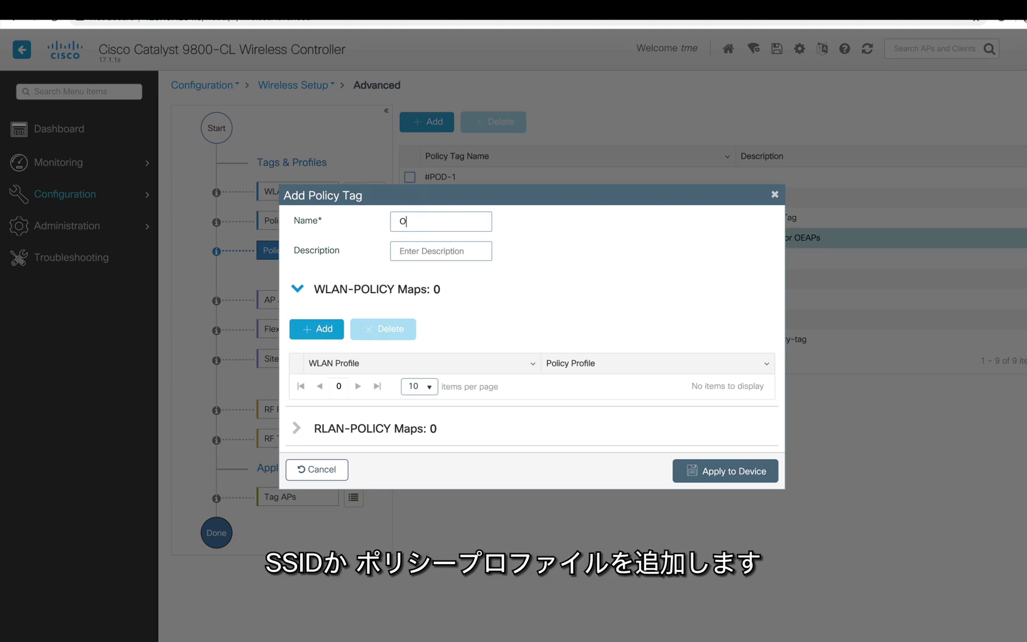
key("Tab")
type("Teleworker Policy Tag")
Map the AA-Employee WLAN to policy profile OEAP-PP1 and apply the tag
left_click(323, 329)
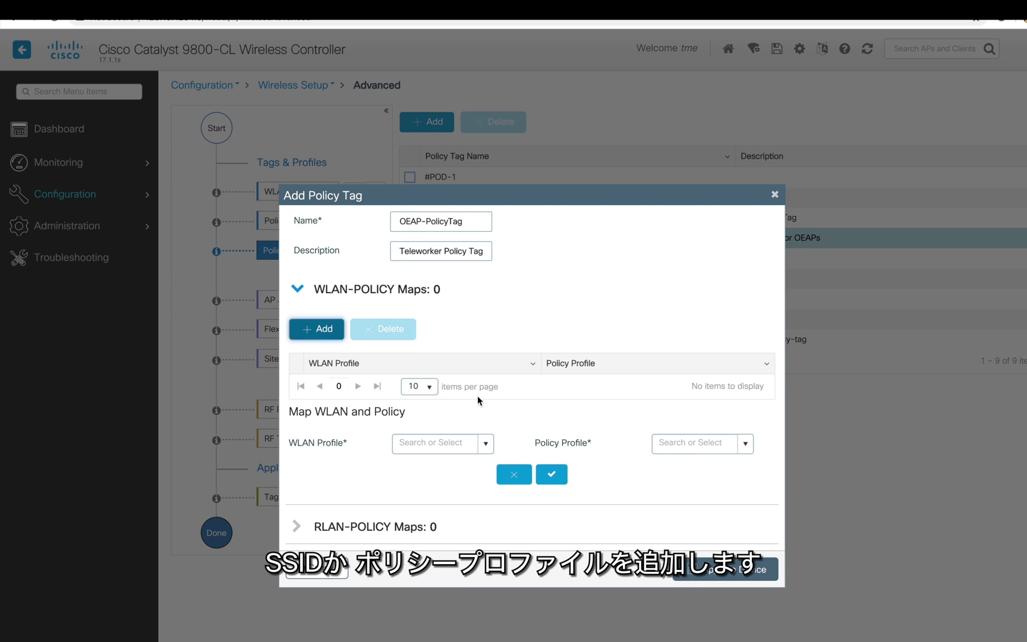
left_click(486, 444)
scroll(443, 494, "down", 3)
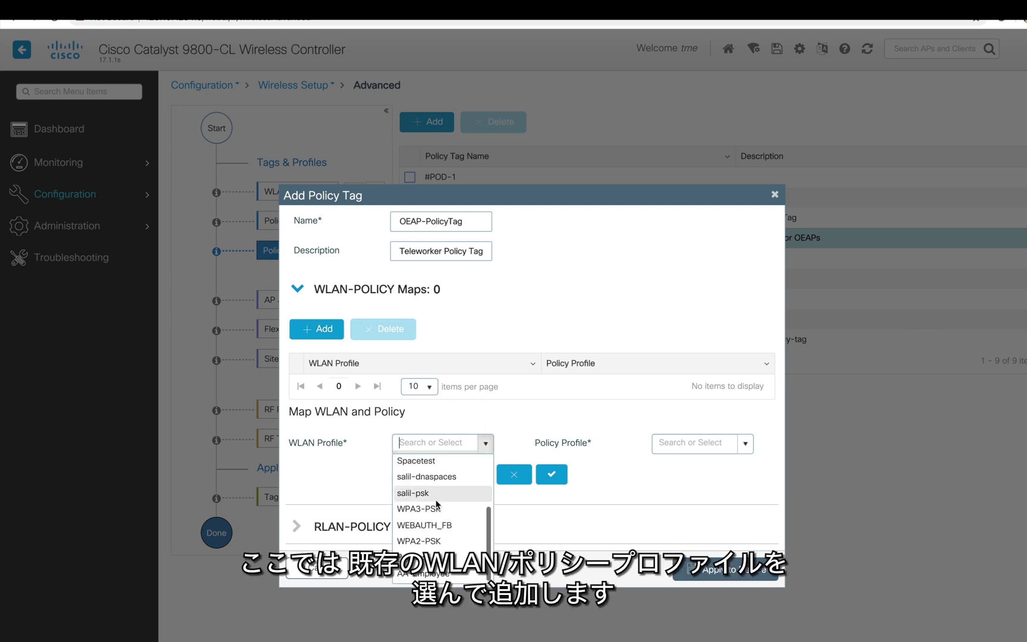
left_click(428, 572)
left_click(746, 444)
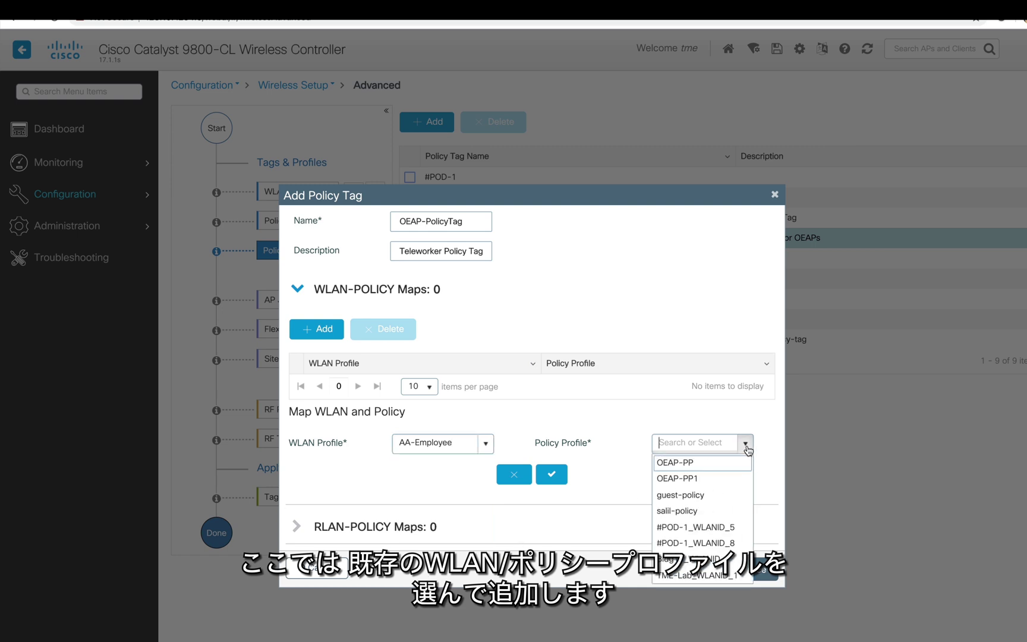
left_click(702, 479)
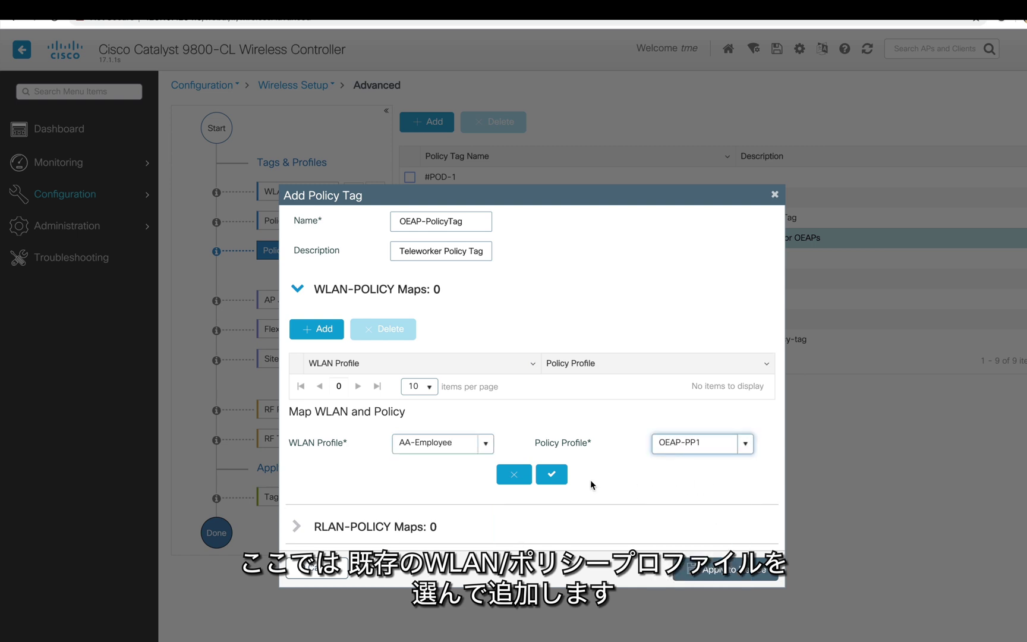
left_click(552, 474)
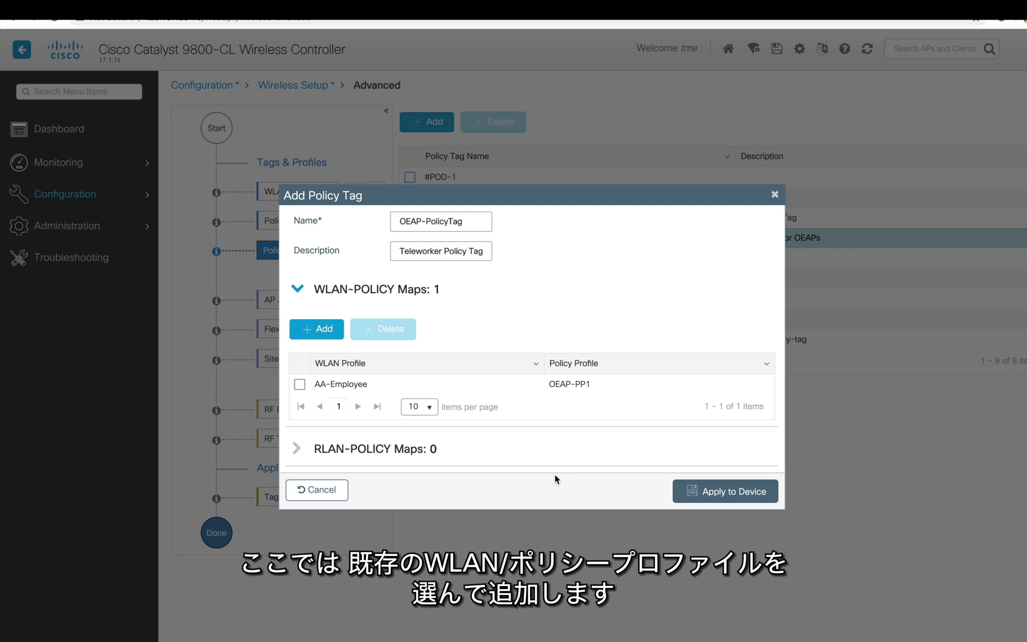
left_click(730, 492)
In OEAP-JoinProfile's CAPWAP settings, set primary controller WLC at 128.107.234.18 and apply
left_click(352, 299)
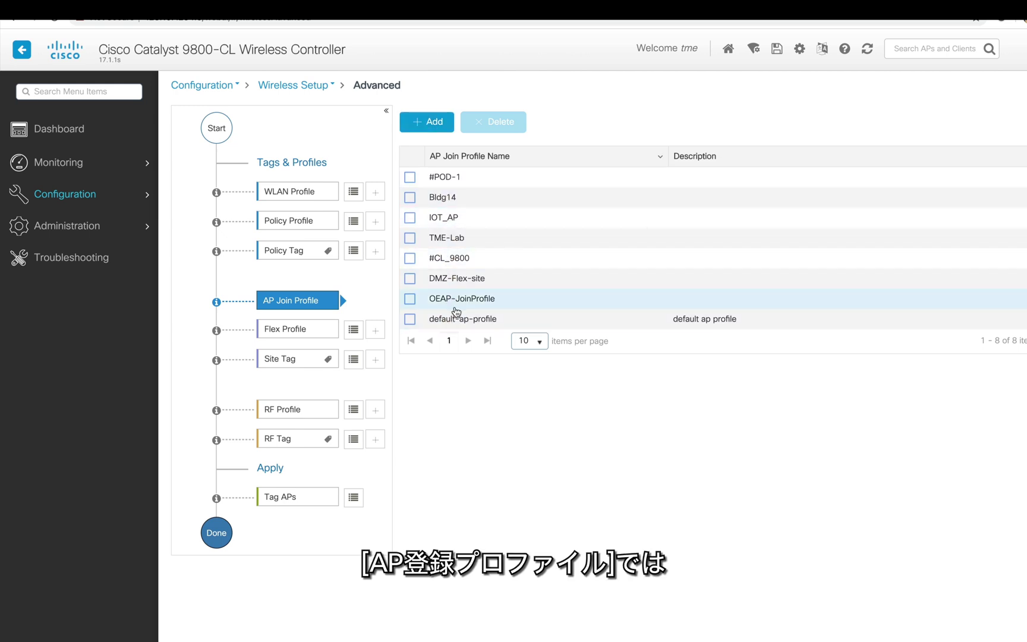
left_click(455, 300)
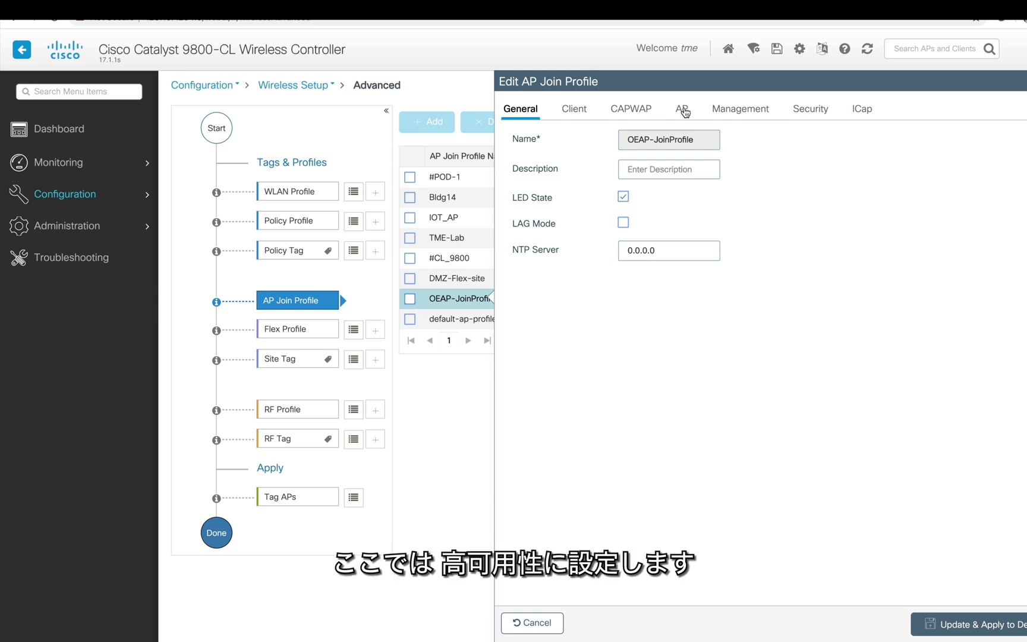
left_click(684, 111)
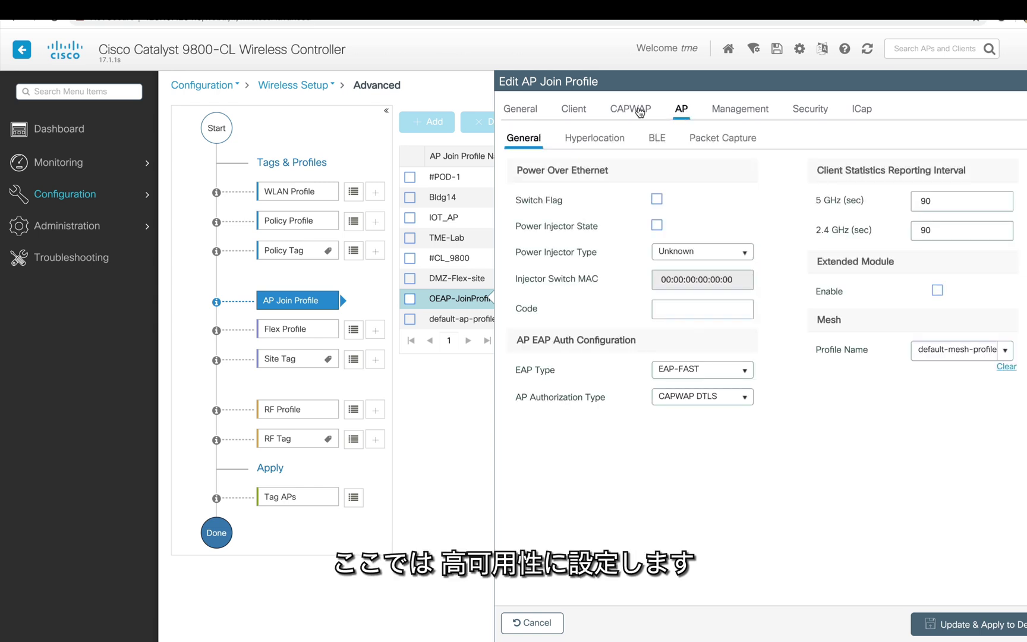
left_click(630, 110)
left_click(961, 250)
type("WLC")
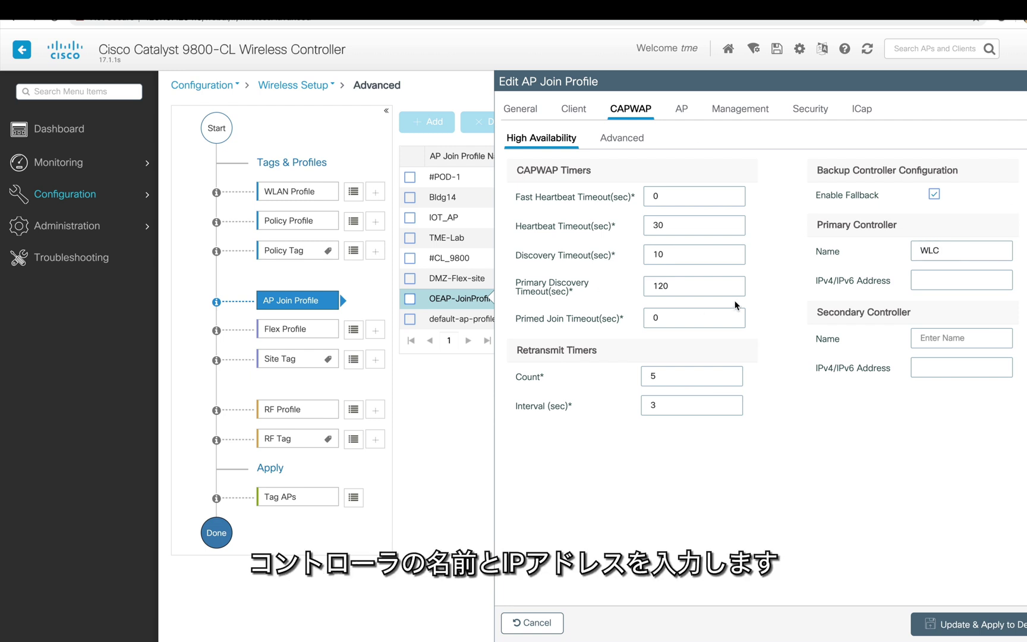
left_click(931, 281)
type("128.107.234.18")
left_click(1000, 631)
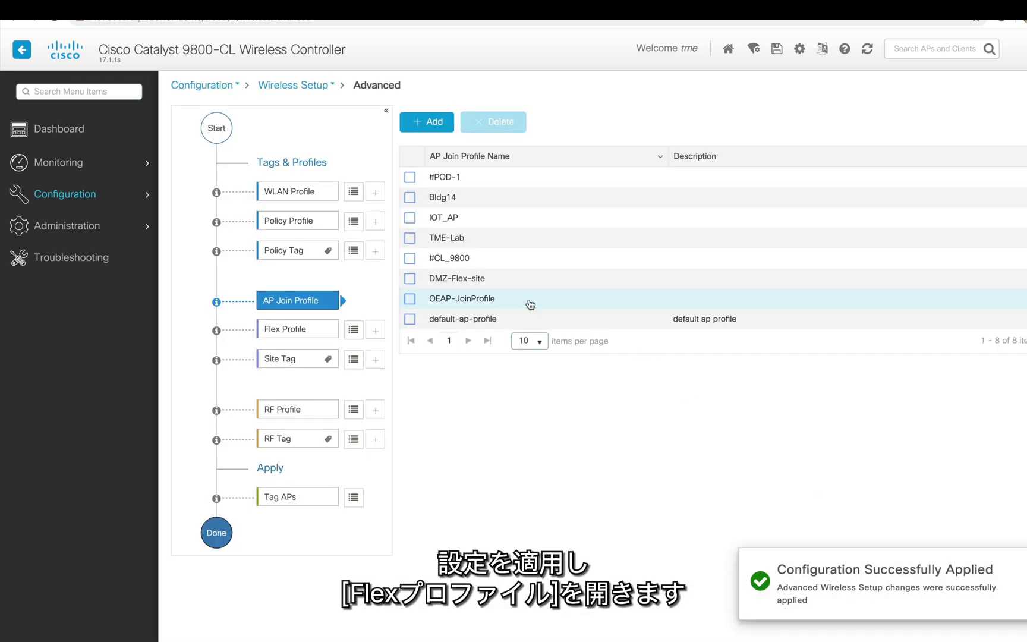
Add flex profile OEAP-FlexProfile with Office Extend AP ticked
left_click(355, 331)
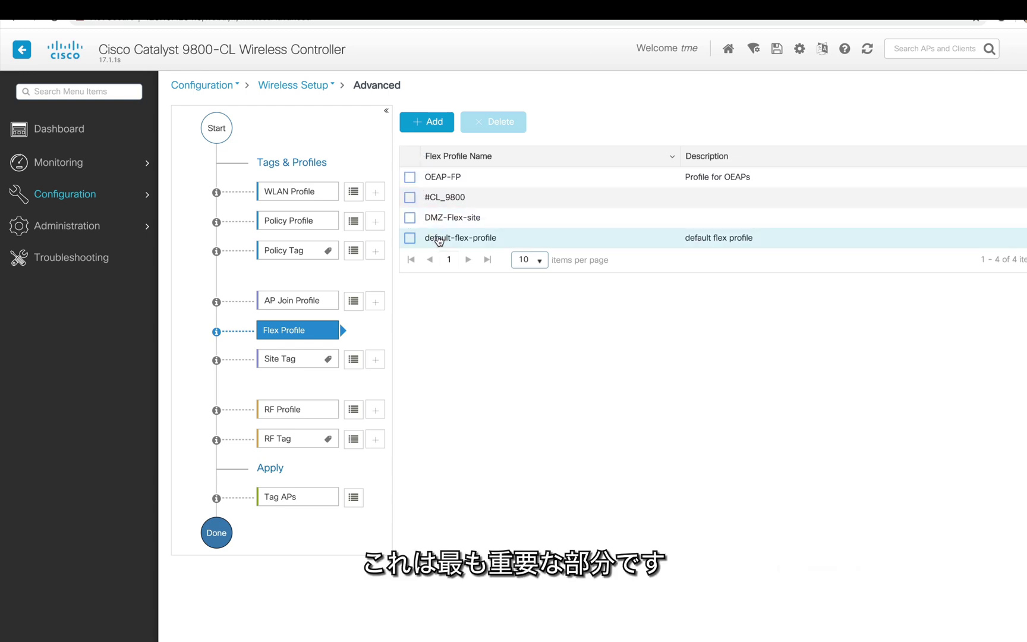
left_click(427, 121)
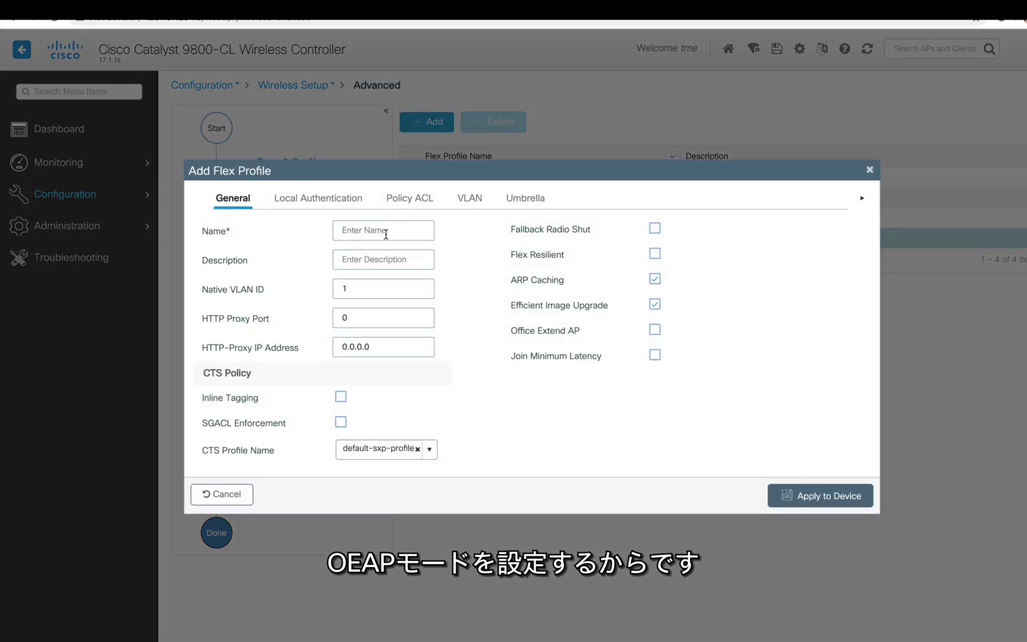
type("OEAP-FlexProfile")
left_click(655, 329)
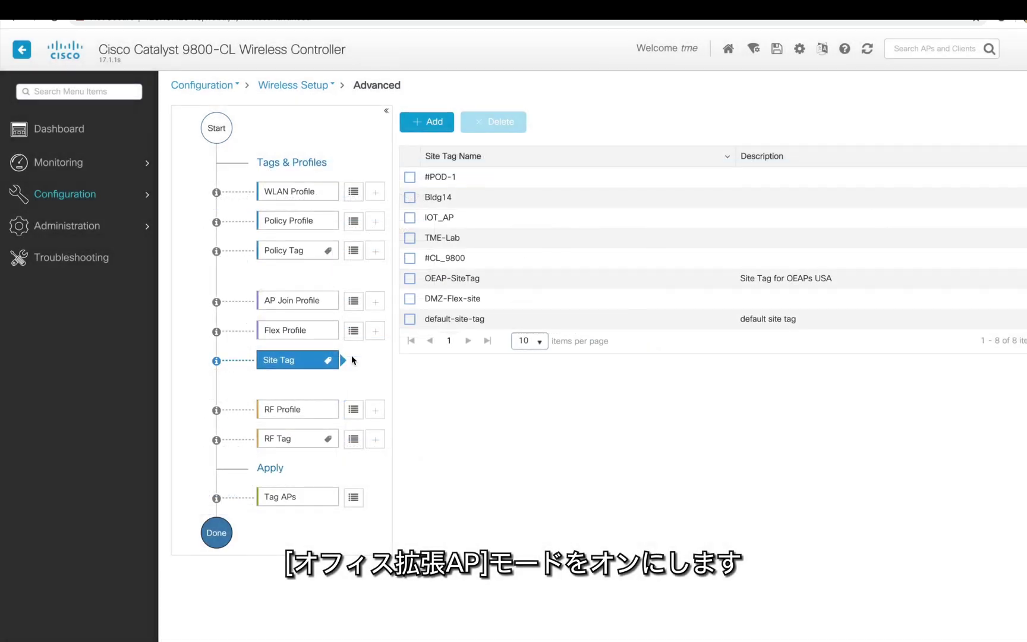
Add site tag OEAP-SiteTag1 using OEAP-JoinProfile and OEAP-FlexProfile, and apply it
left_click(432, 123)
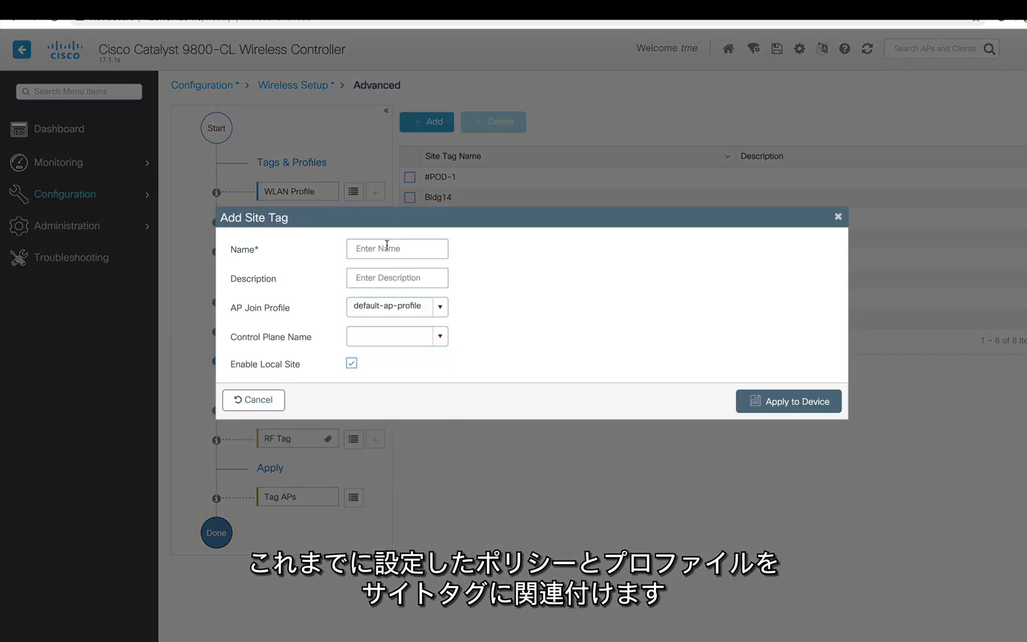
left_click(385, 249)
type("OEAP-SiteTag1")
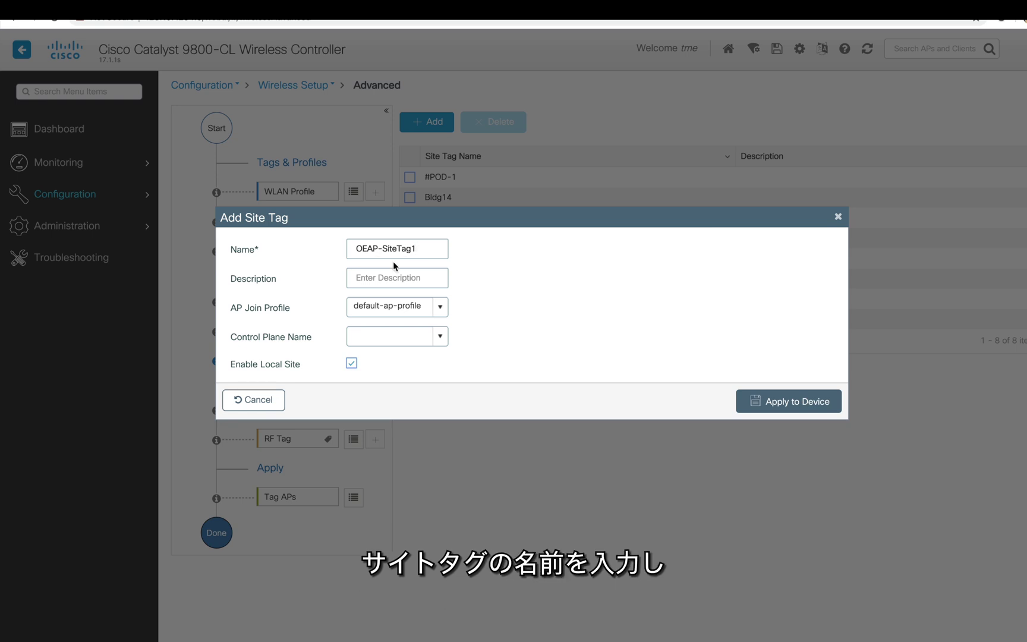
left_click(392, 306)
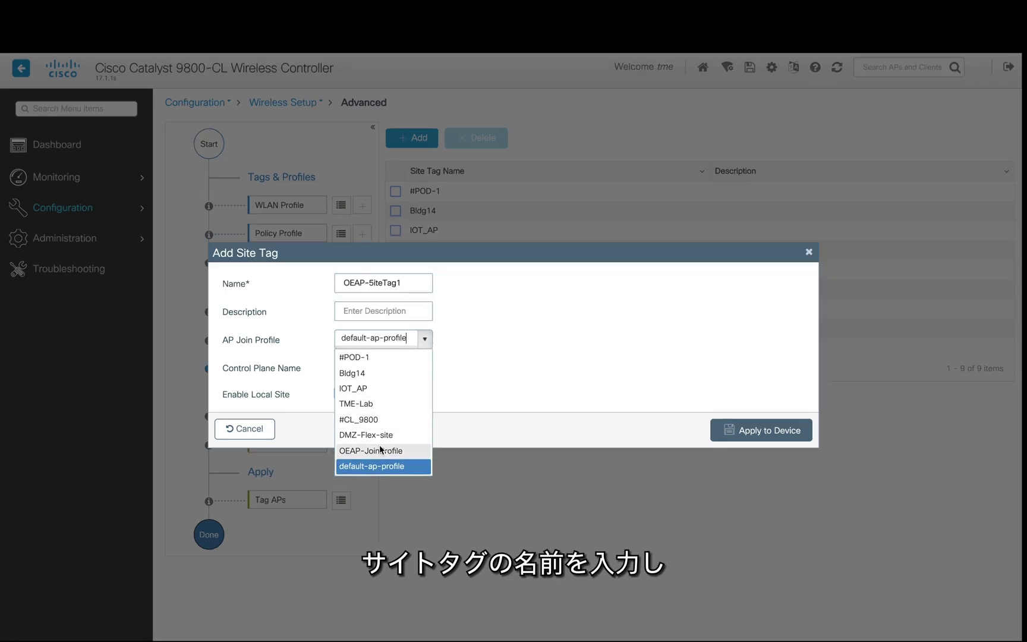
left_click(380, 451)
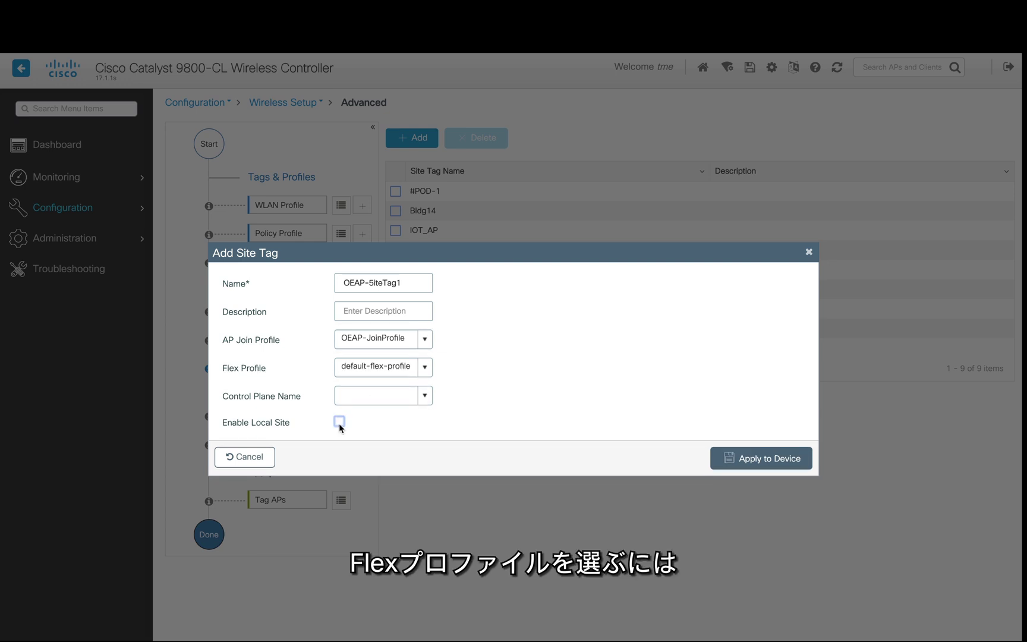
left_click(423, 372)
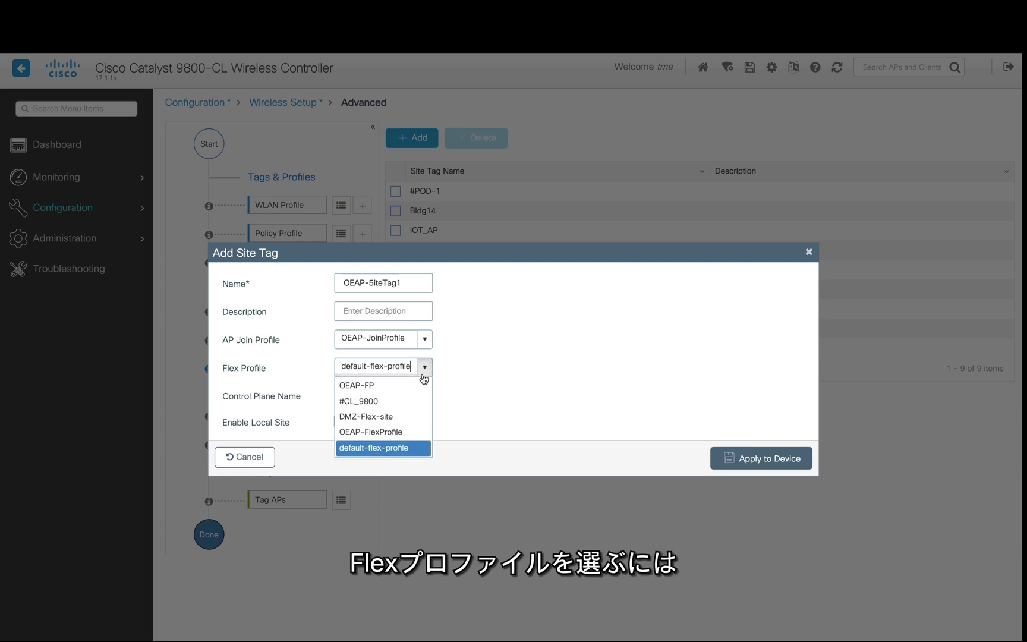
left_click(404, 432)
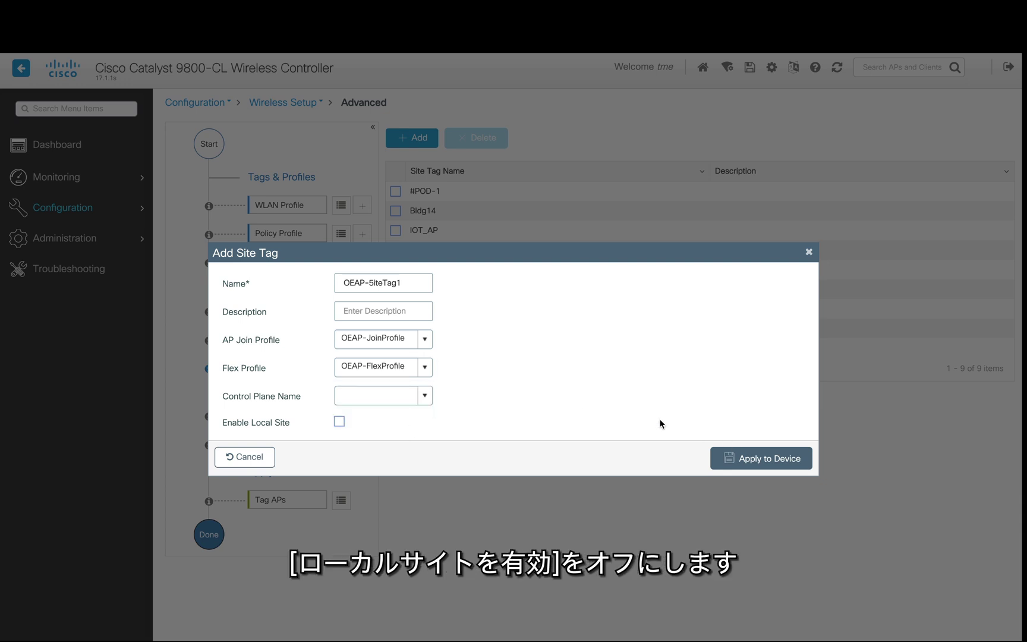
left_click(770, 451)
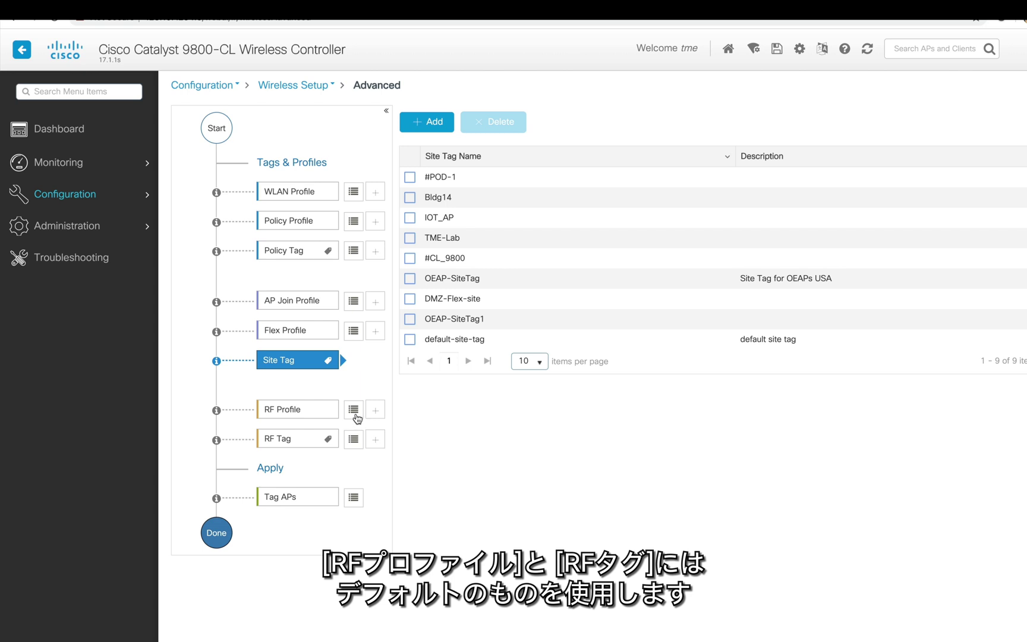
Give AA-C9120-T1 and AA-1815I-T2 tags OEAP-PolicyTag, OEAP-SiteTag1 and default-rf-tag
left_click(354, 499)
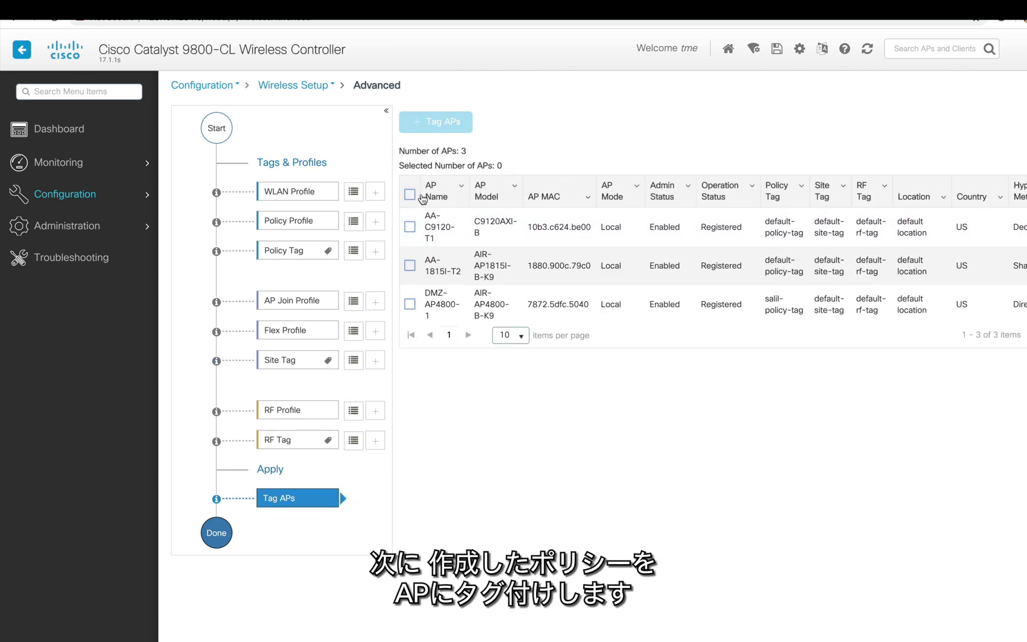
left_click(410, 226)
left_click(410, 265)
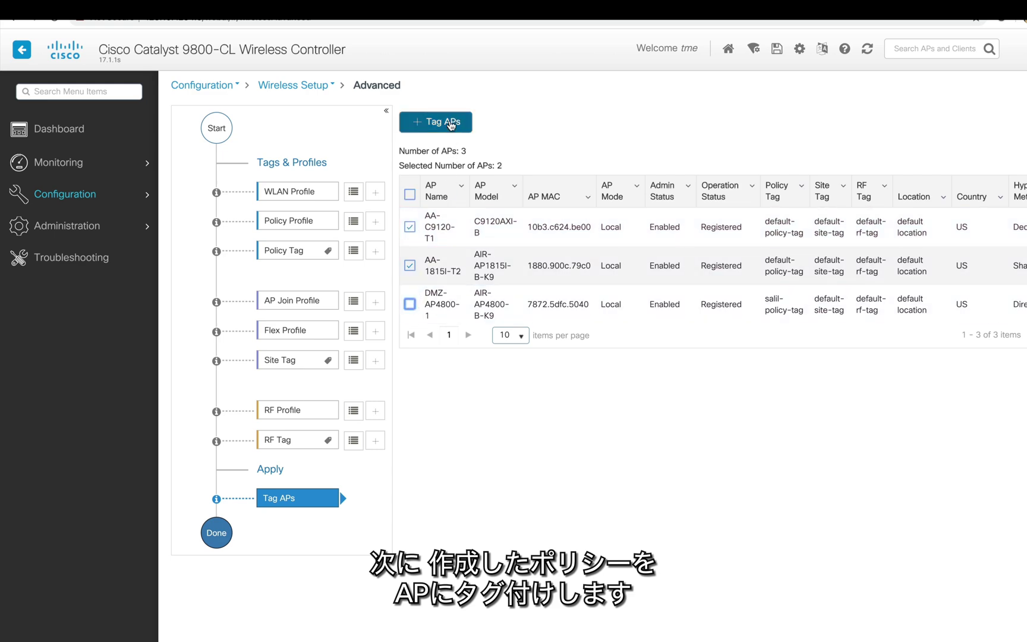
left_click(451, 122)
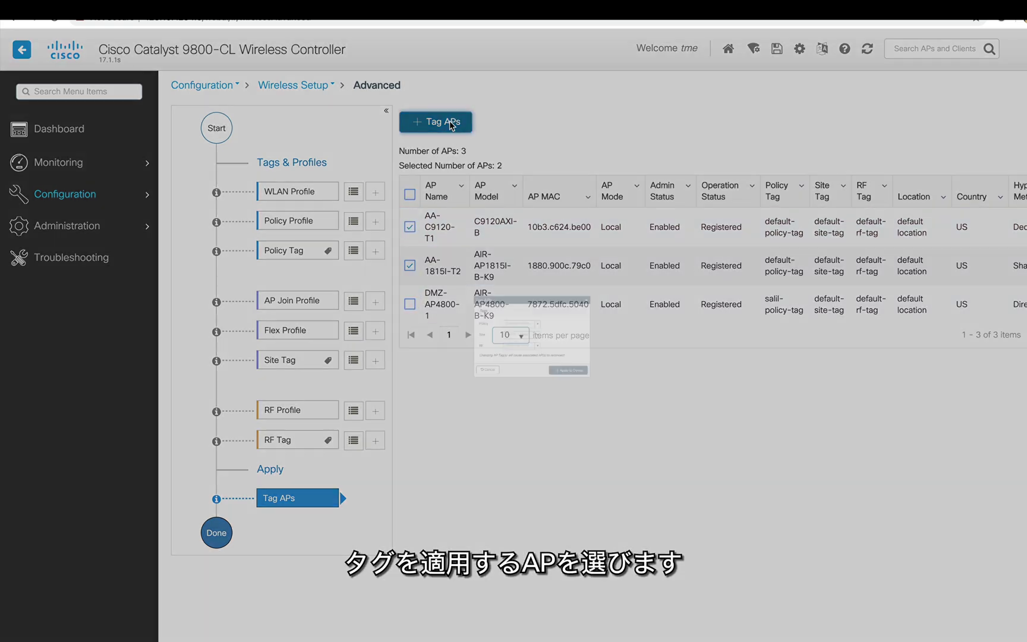
left_click(547, 303)
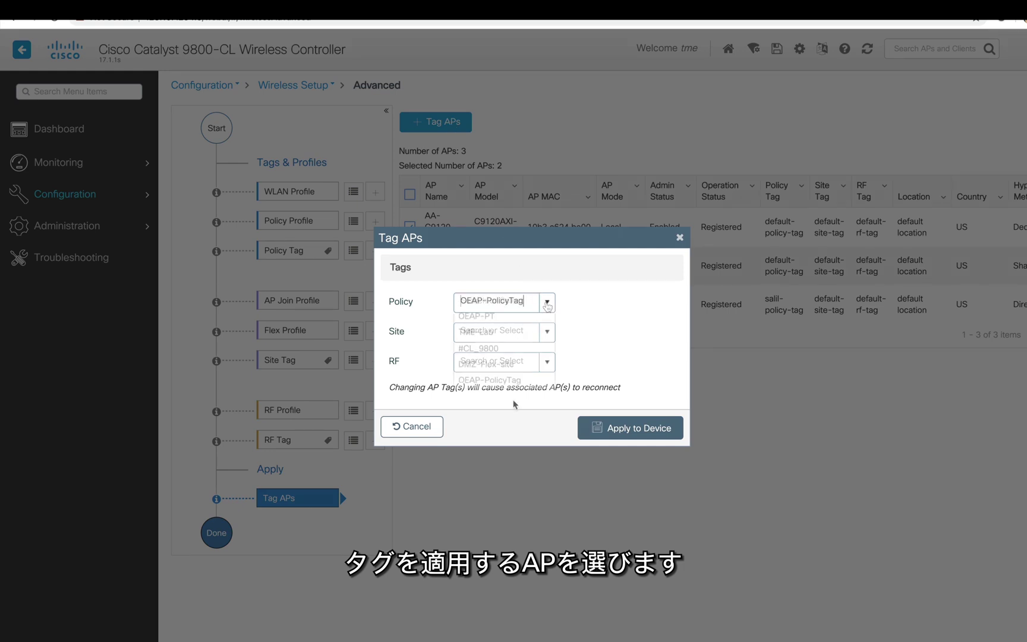
left_click(502, 383)
left_click(547, 333)
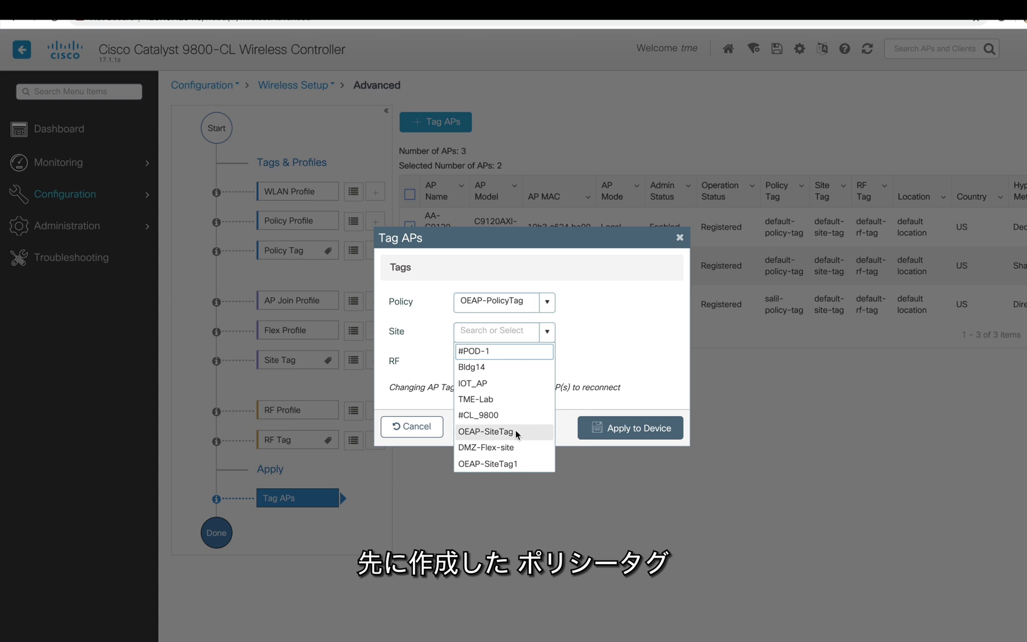
left_click(505, 463)
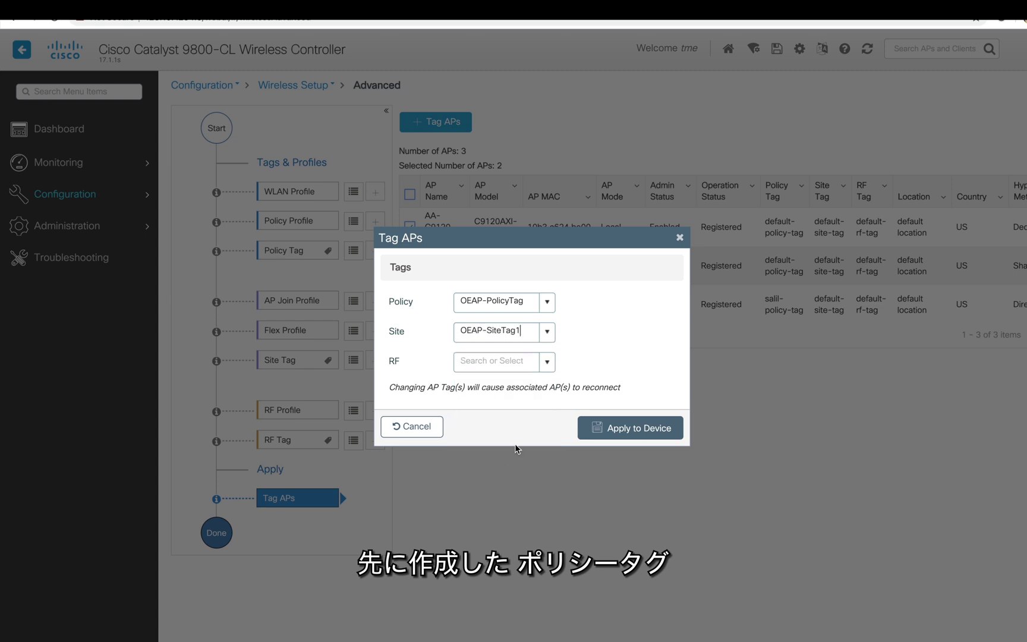
left_click(546, 364)
left_click(484, 460)
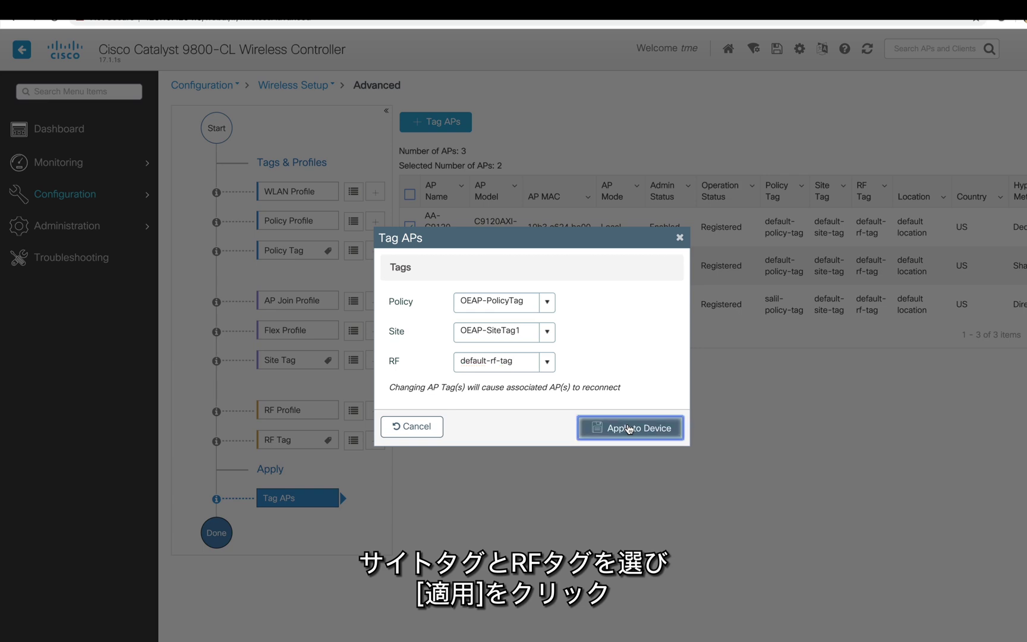
left_click(629, 428)
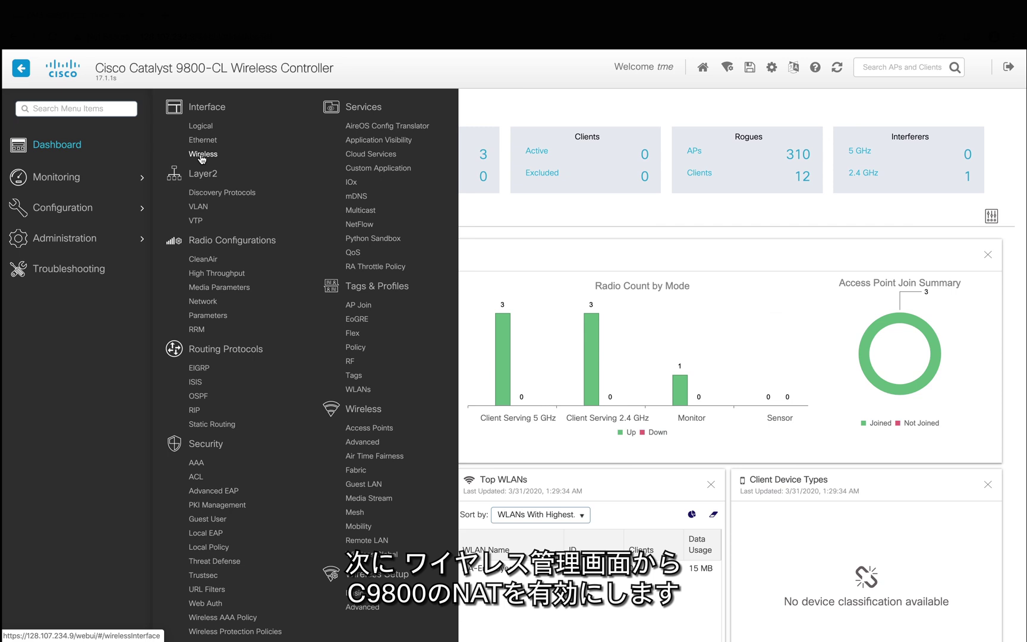
Enable NAT on Vlan105 with IP 128.107.234.9, allowing private and public discovery, and apply
left_click(200, 156)
left_click(205, 189)
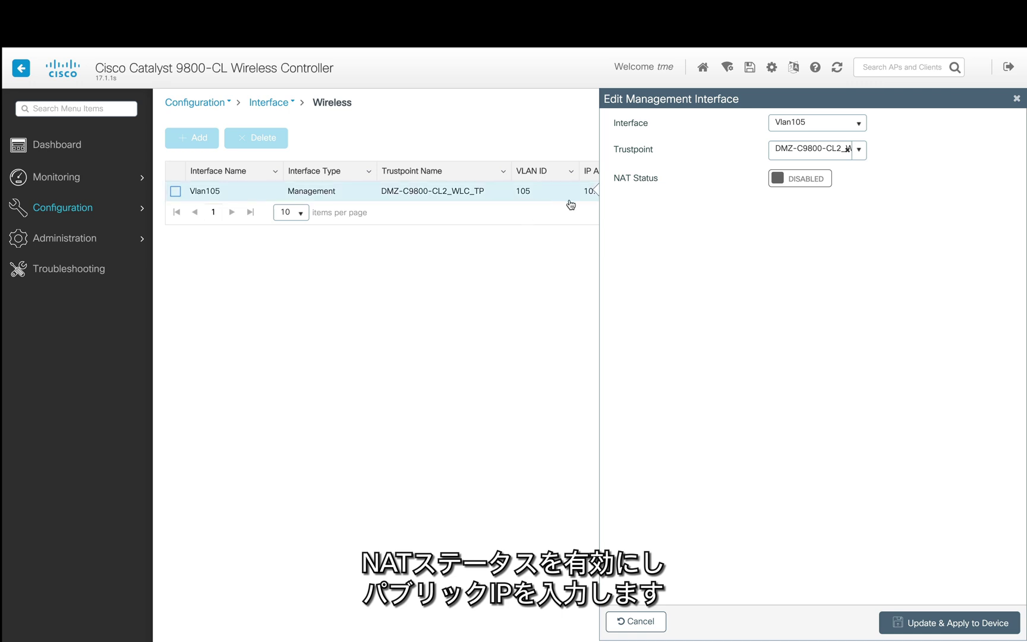
left_click(805, 182)
type("1")
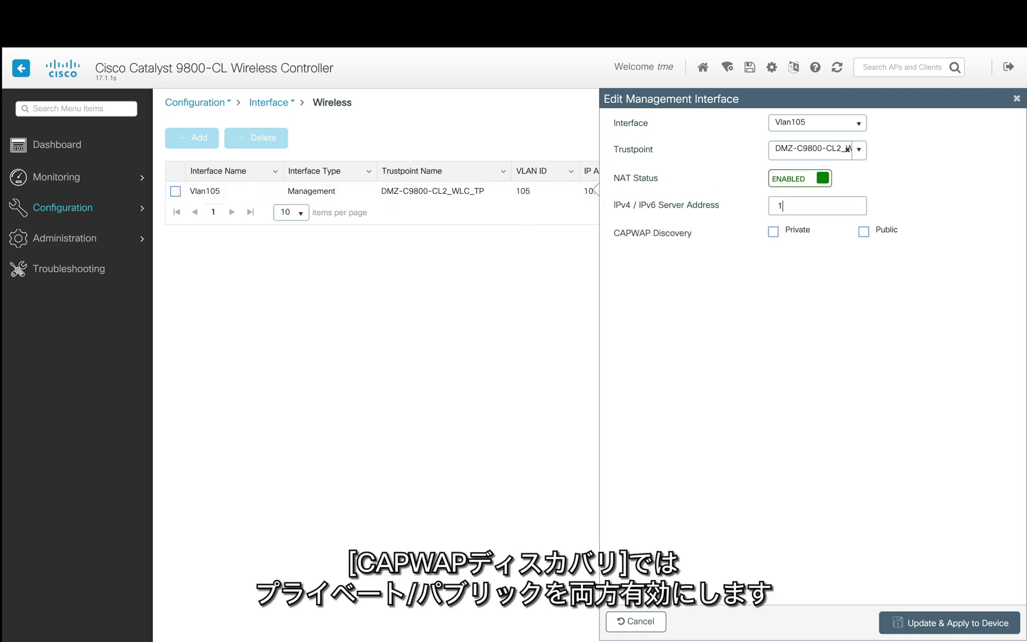
type("28.107.234.9")
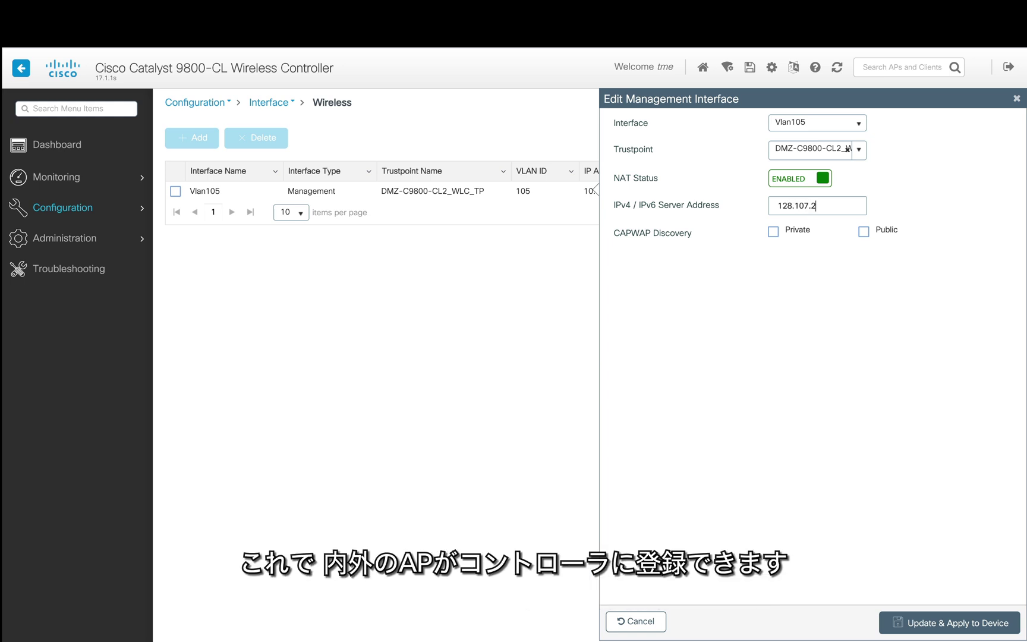
left_click(773, 232)
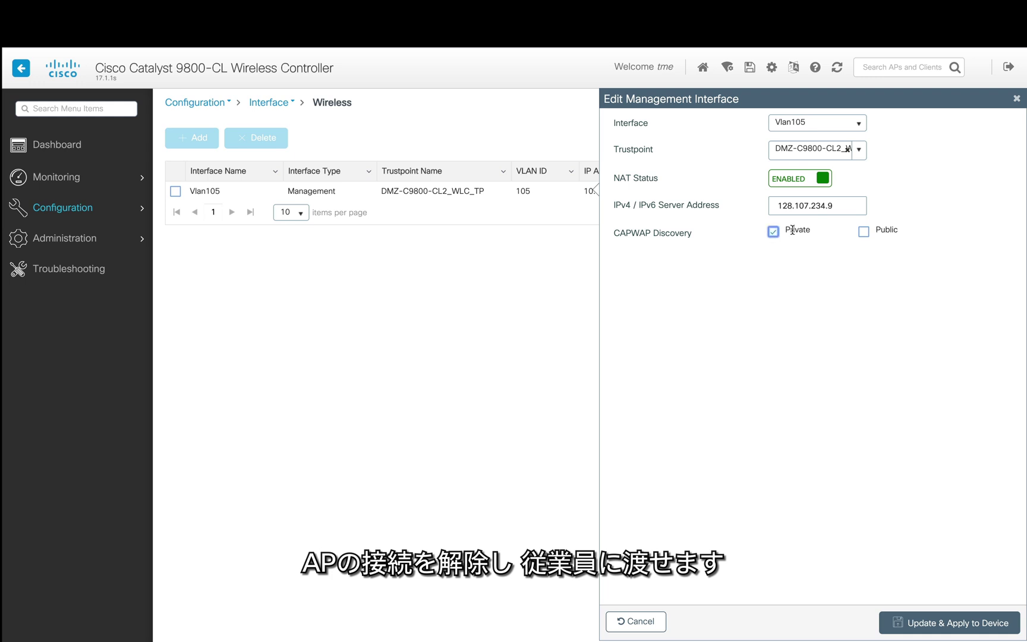
left_click(863, 232)
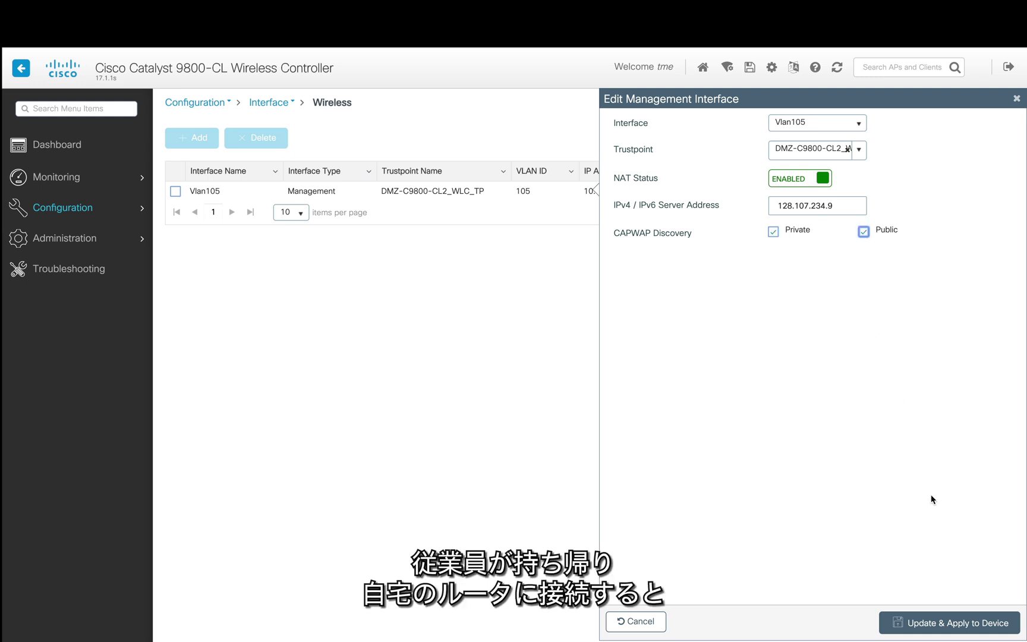
left_click(925, 624)
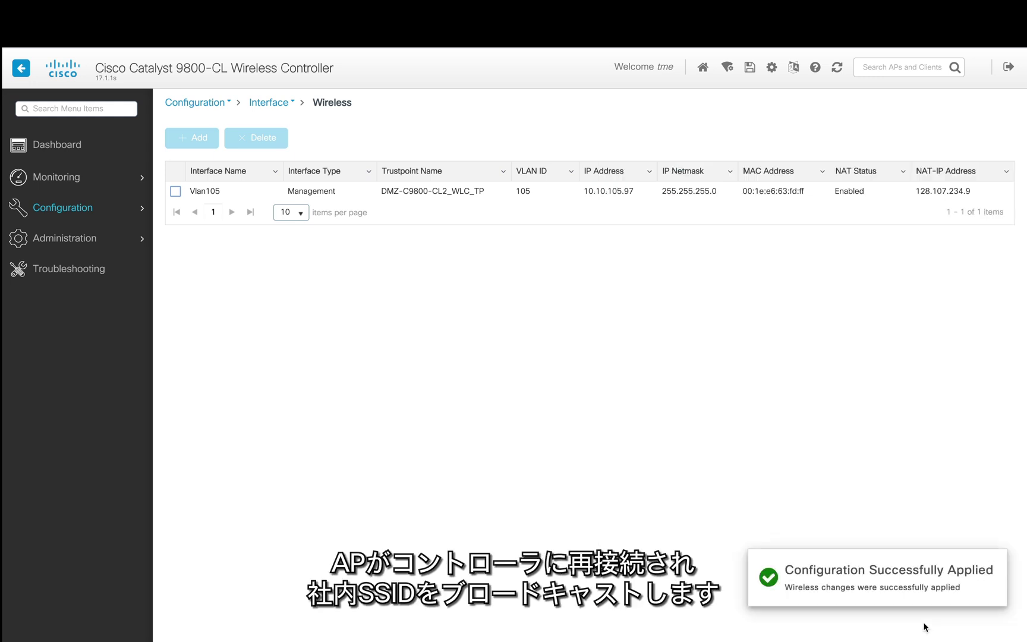
mouse_move(706, 4)
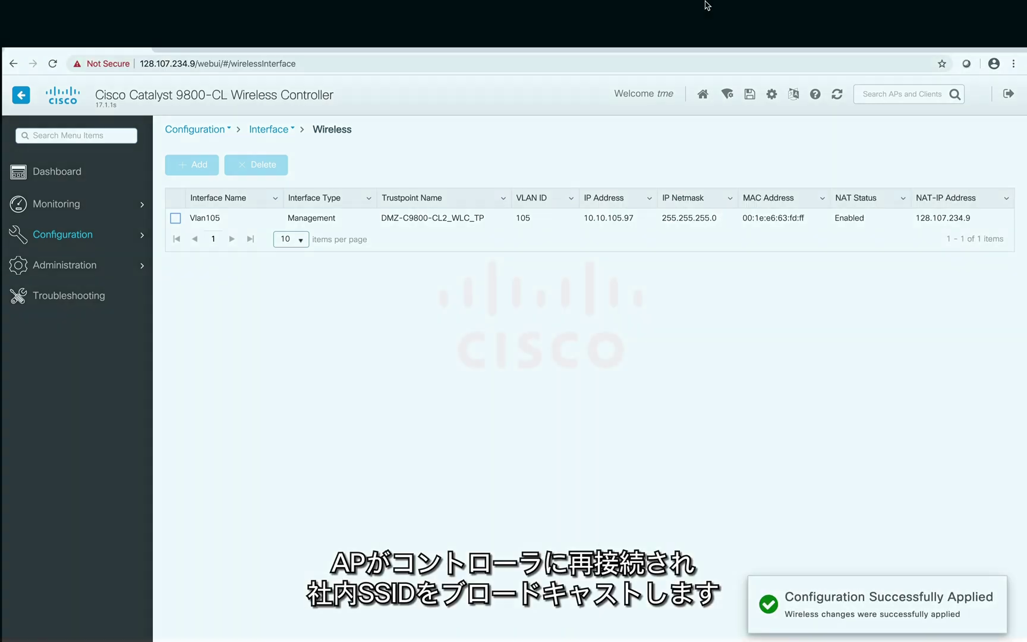